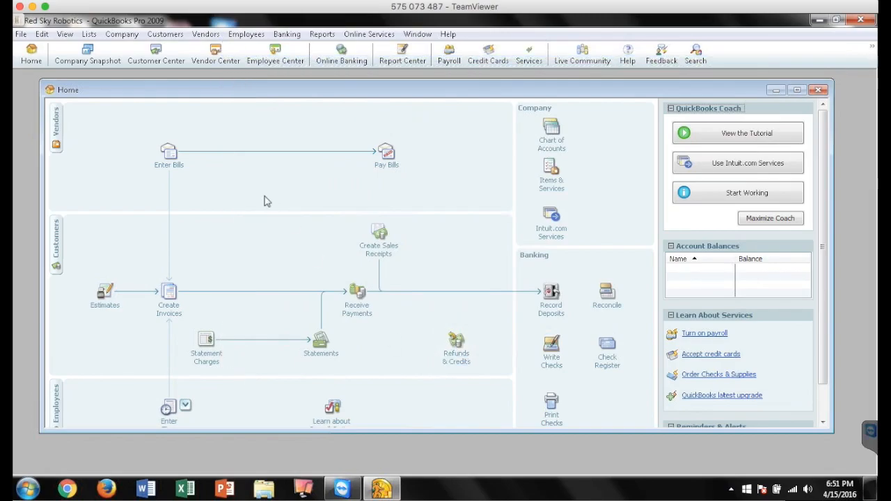
Open the Customer Center and review each listed customer's balance and transactions, closing the window when finished
left_click(162, 63)
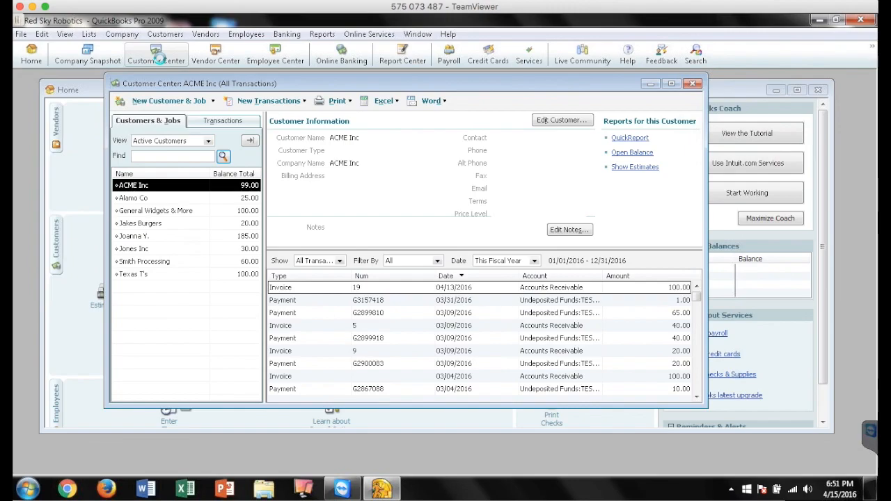
left_click(148, 198)
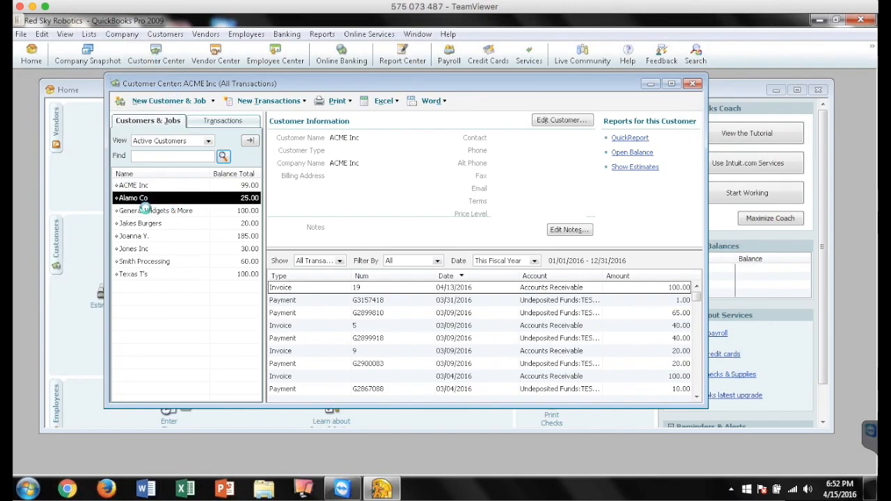
left_click(145, 210)
left_click(150, 224)
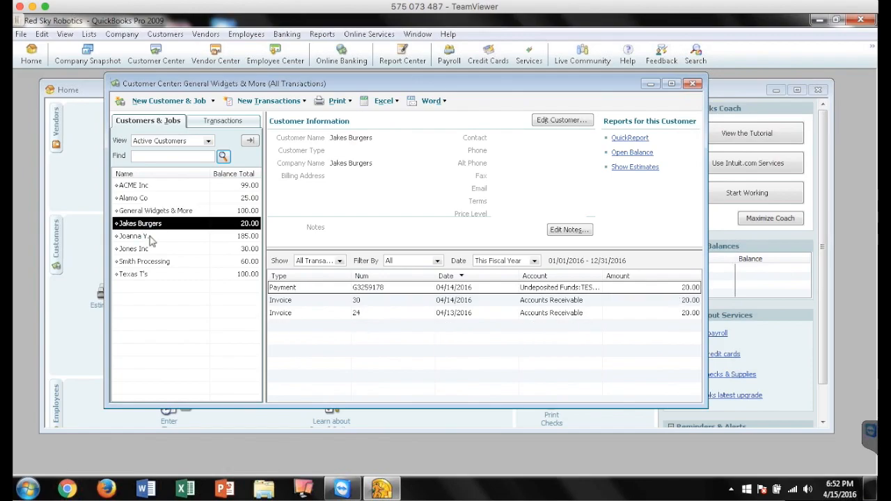
left_click(149, 236)
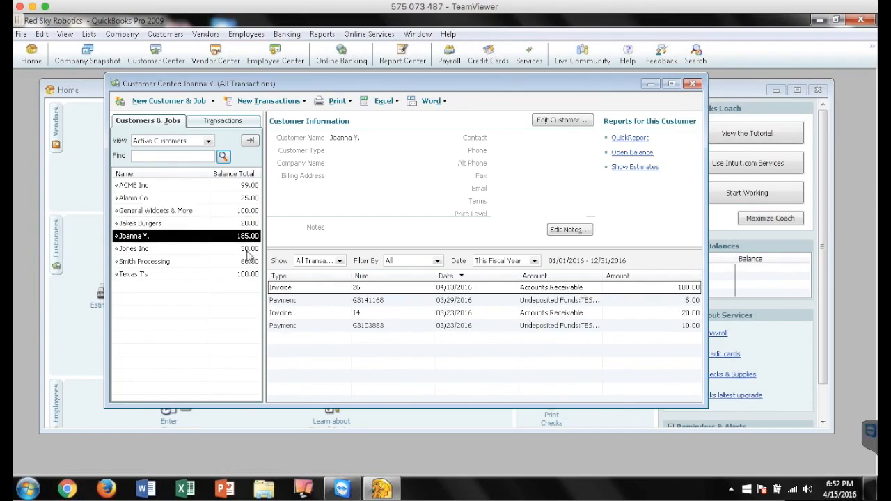
left_click(213, 250)
left_click(208, 261)
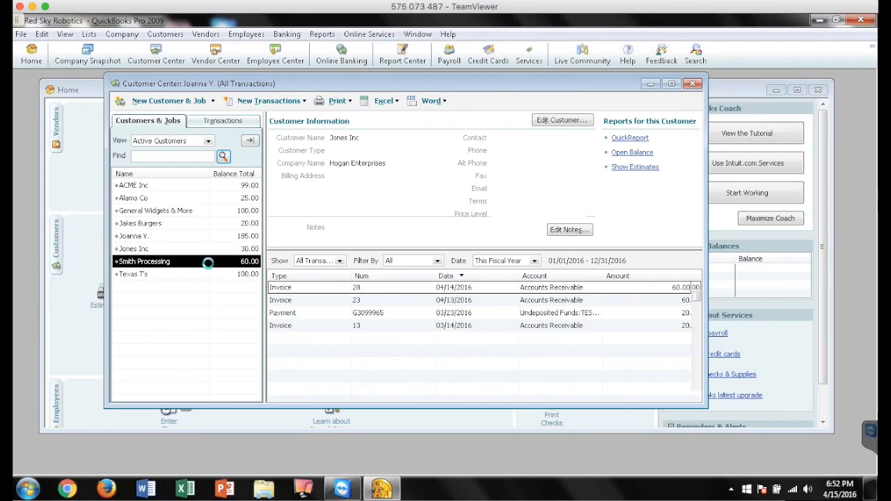
left_click(207, 275)
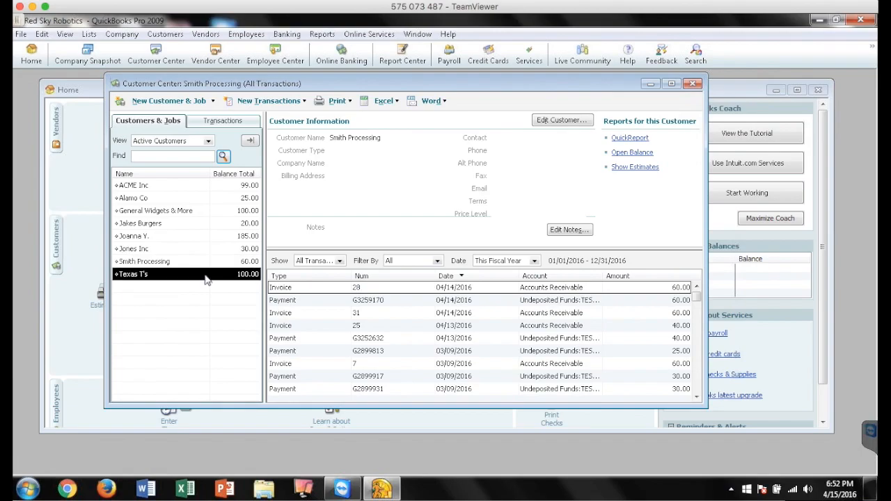
left_click(165, 187)
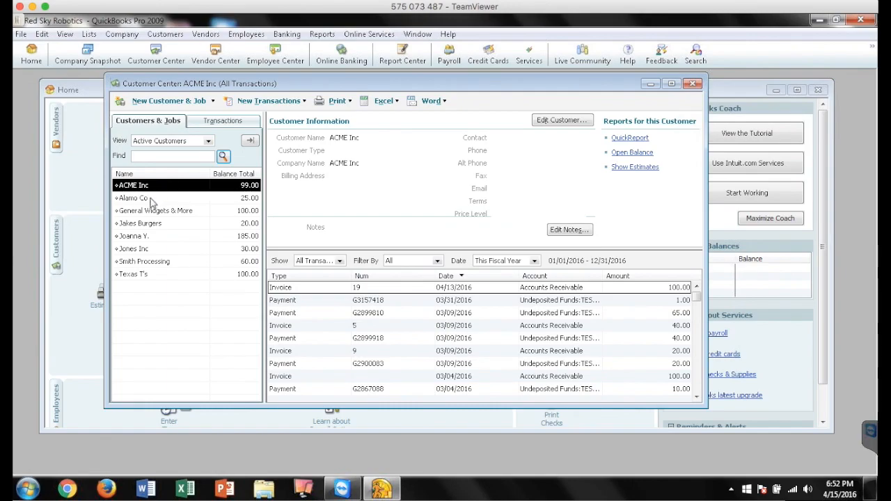
left_click(152, 198)
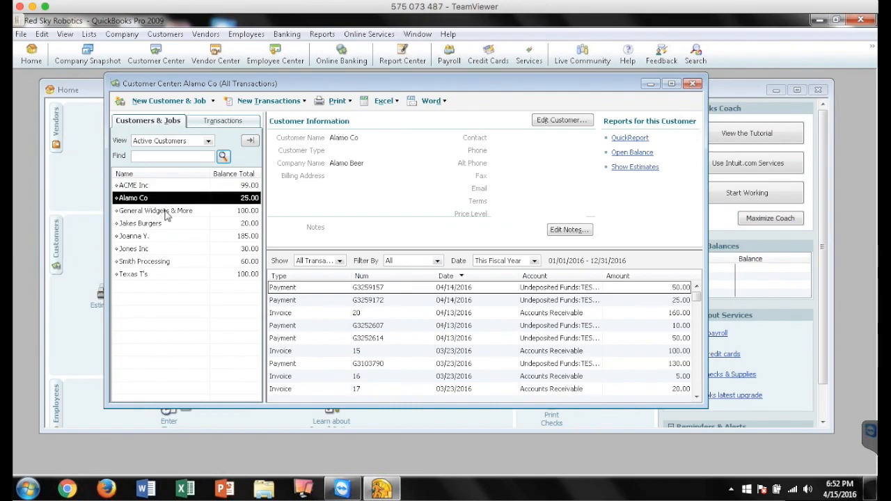
left_click(165, 213)
left_click(167, 225)
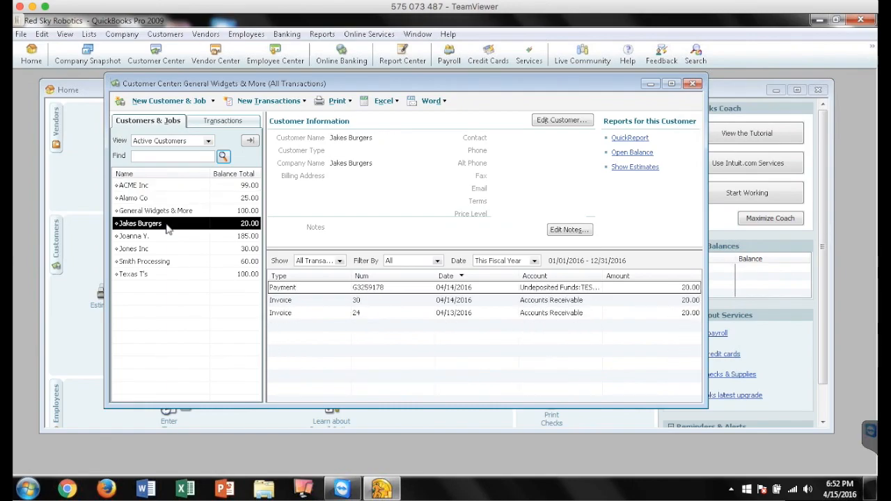
left_click(694, 83)
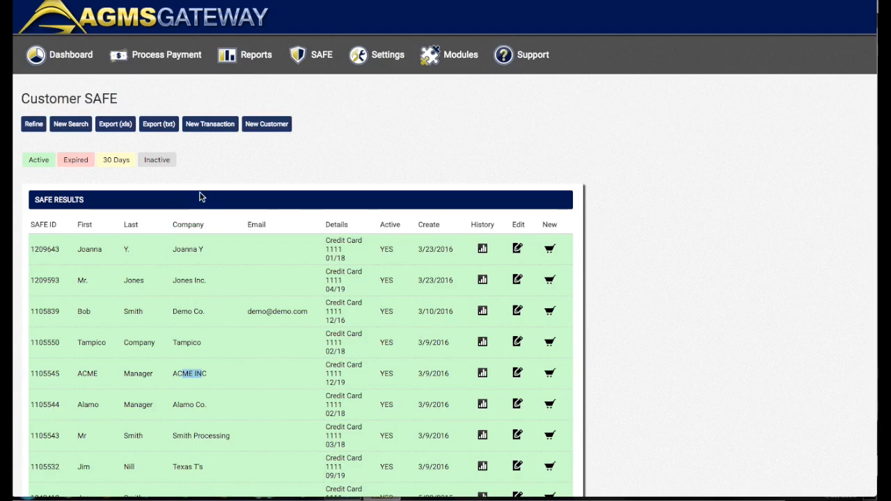
In the AGMS Gateway, examine the company names of the customers stored in the Customer SAFE results
scroll(229, 249, "down", 1)
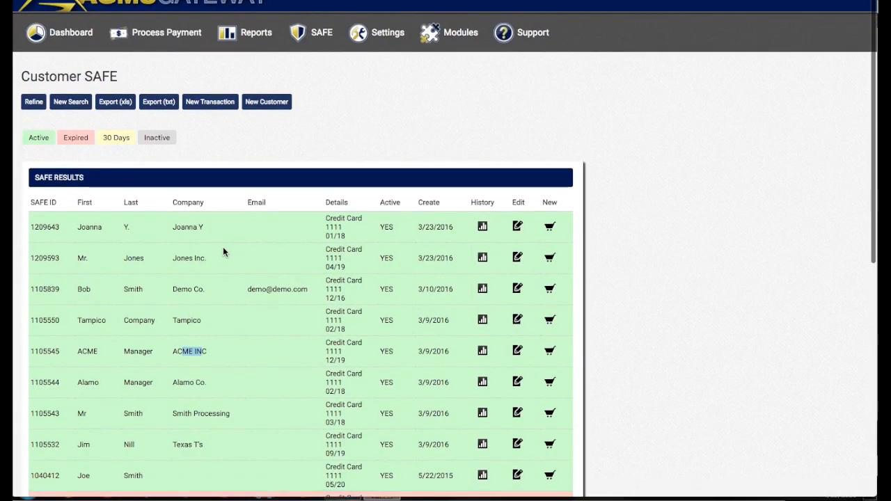
left_click_drag(172, 227, 206, 230)
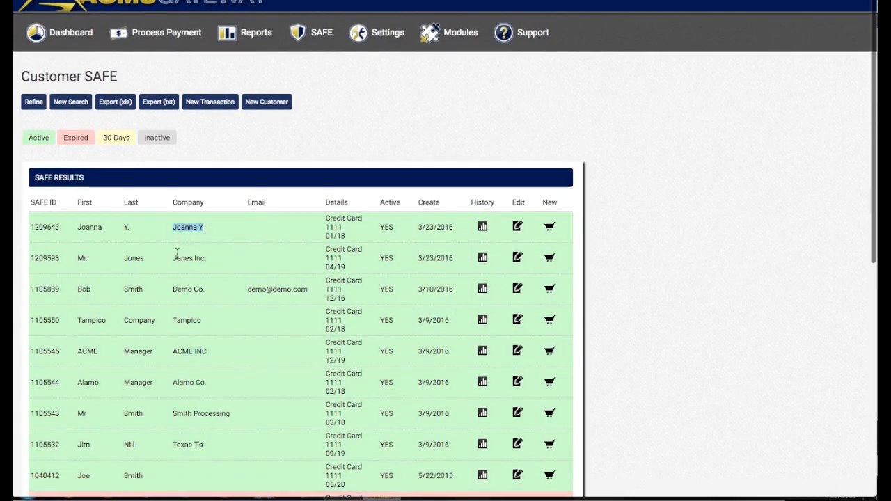
left_click_drag(171, 257, 212, 259)
left_click_drag(172, 291, 207, 291)
left_click_drag(174, 322, 202, 322)
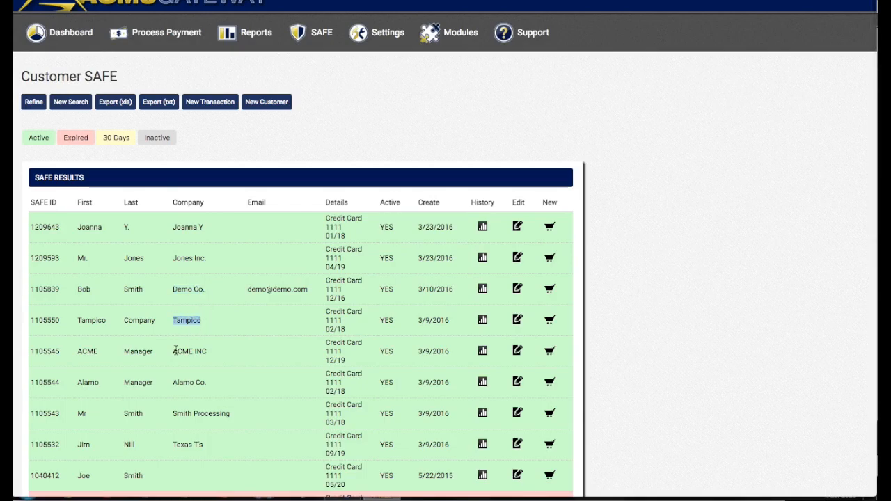
left_click_drag(174, 352, 209, 353)
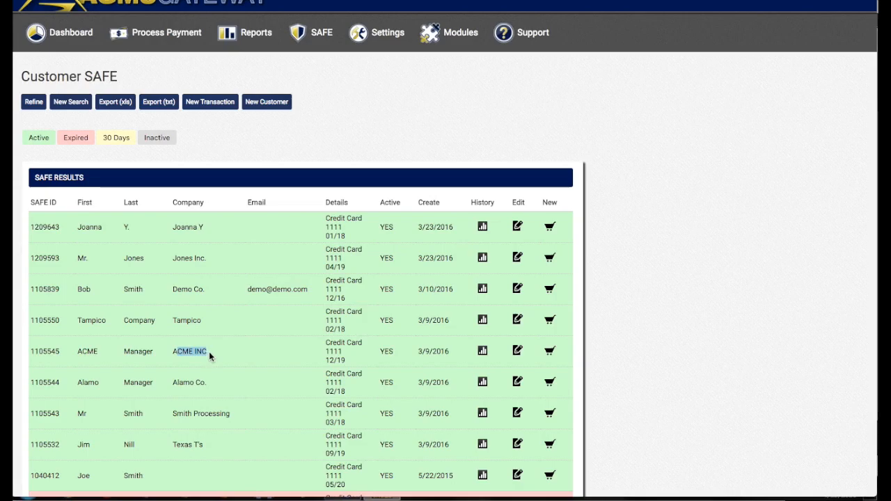
left_click_drag(173, 385, 207, 384)
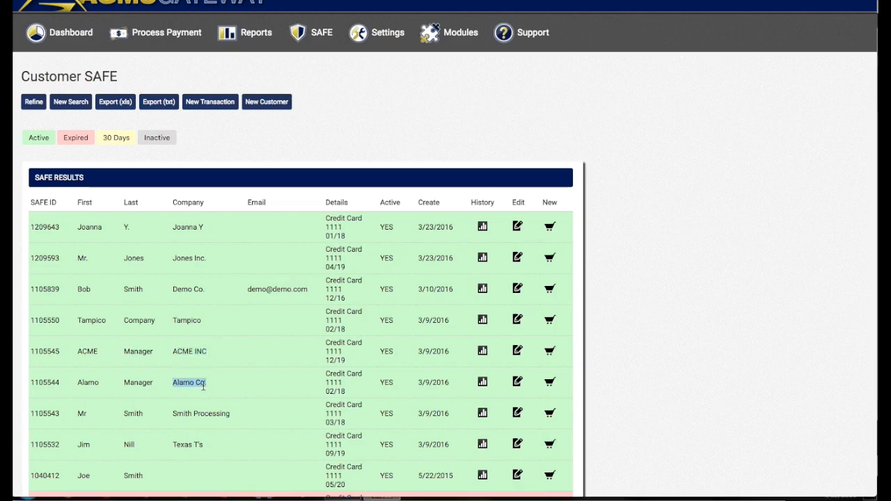
scroll(232, 344, "up", 1)
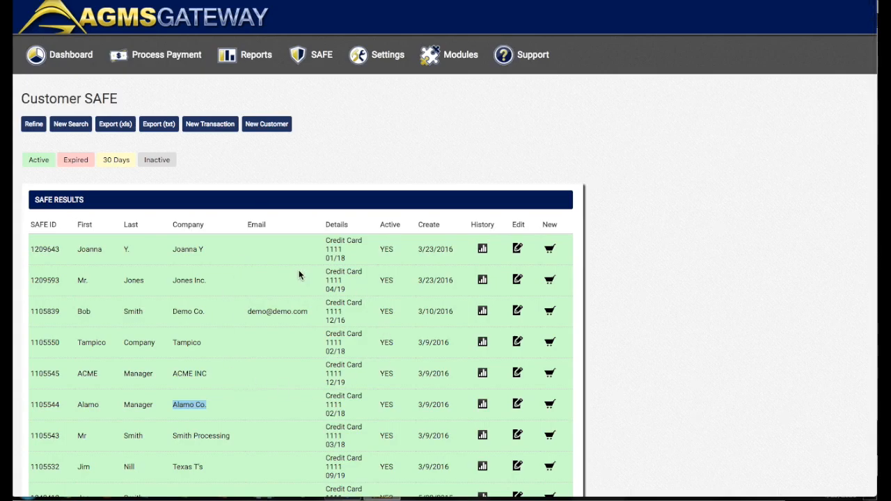
left_click_drag(172, 250, 199, 276)
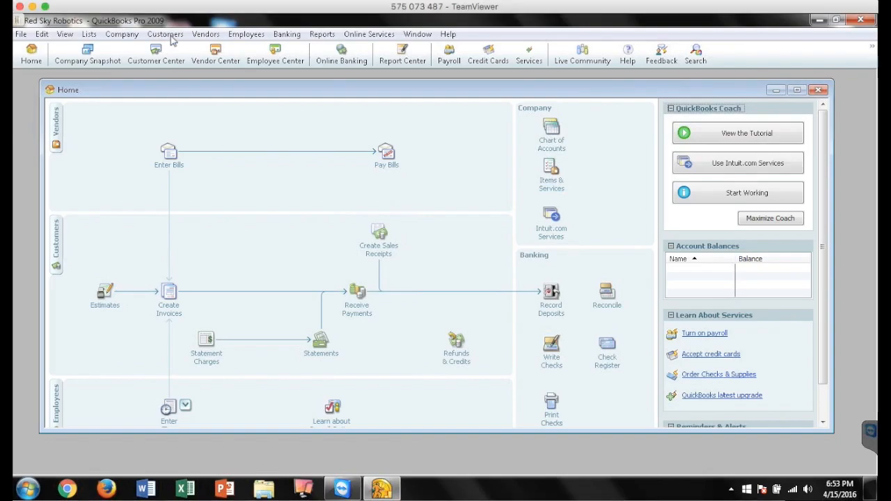
In QuickBooks, open the AGMS Process Payment form and select ACME Inc as the customer, leaving both QB customer update options off
left_click(170, 36)
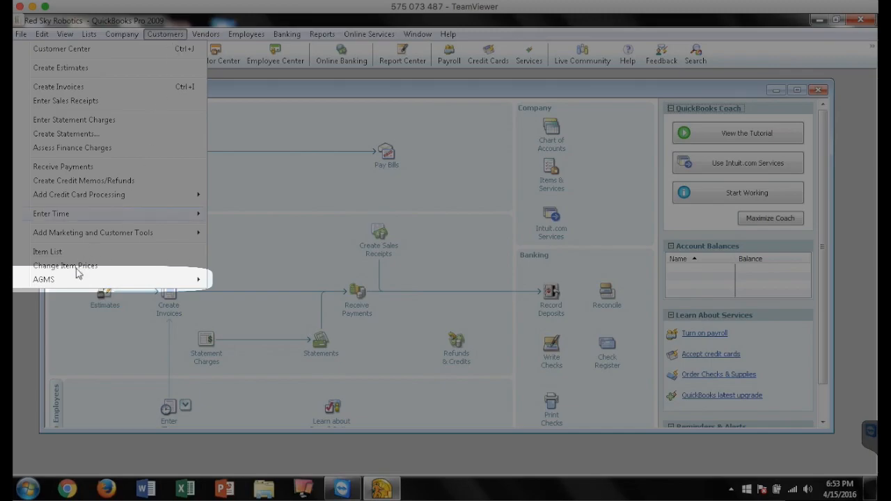
mouse_move(65, 283)
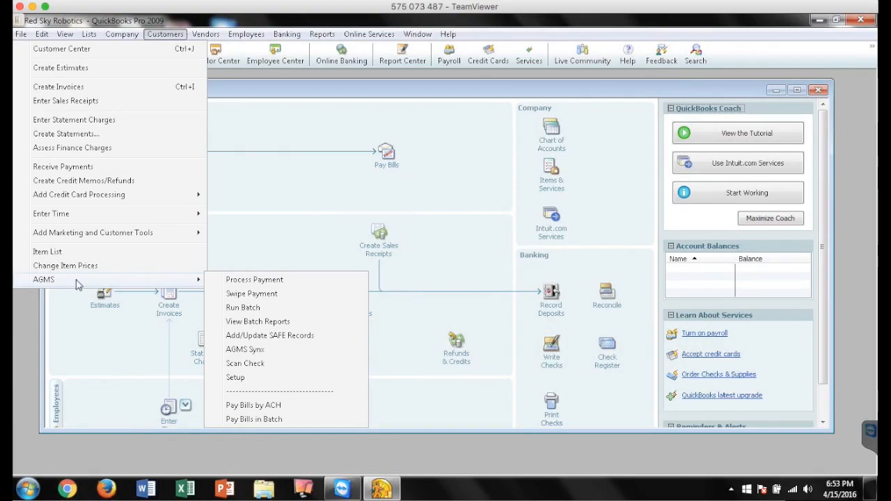
left_click(301, 280)
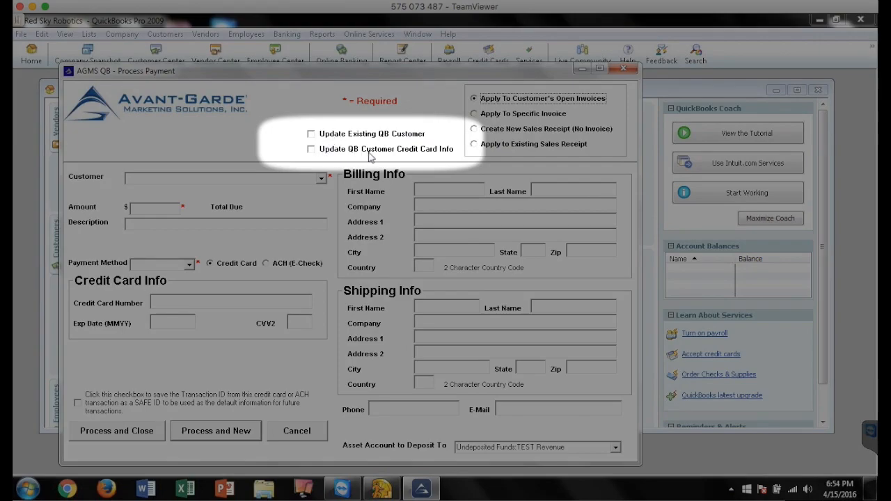
left_click(310, 134)
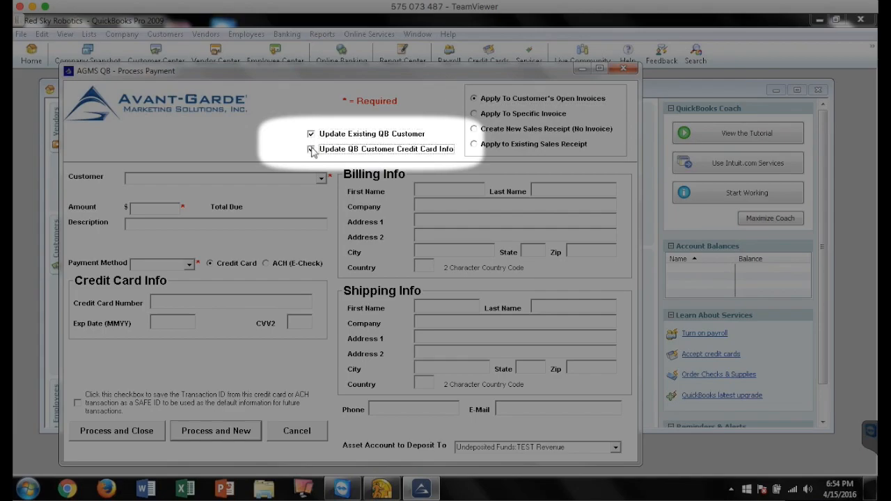
left_click(311, 135)
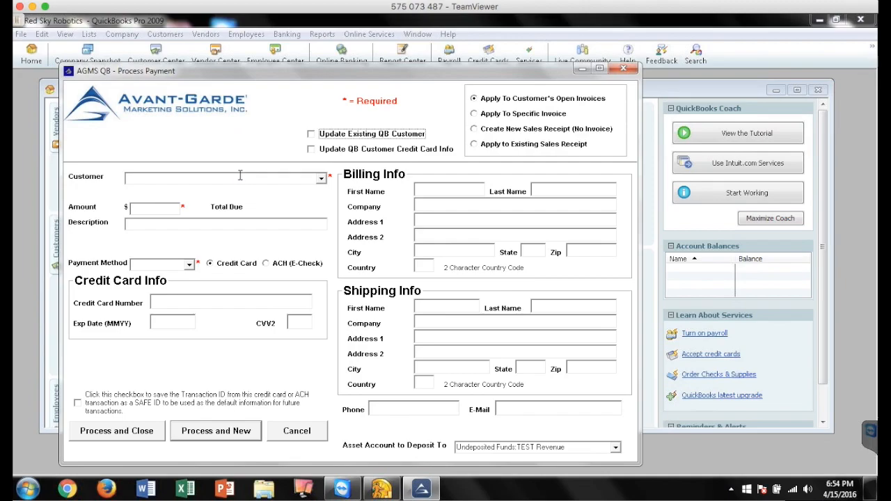
left_click(323, 179)
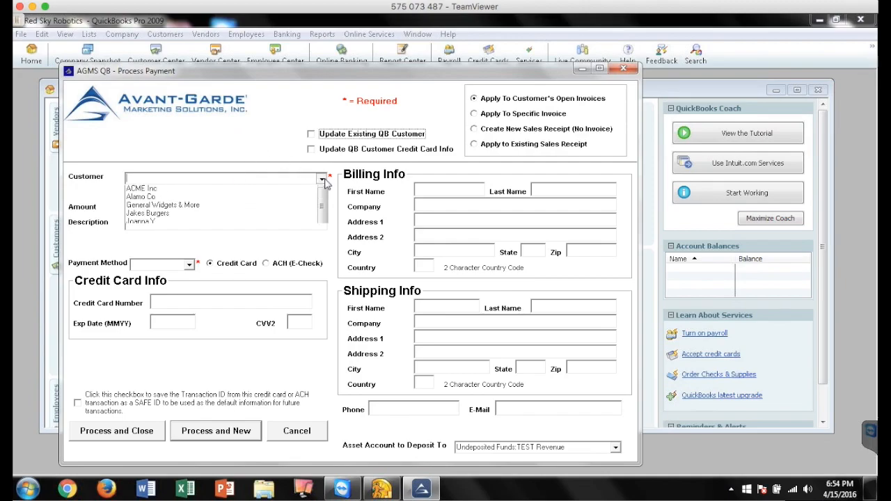
left_click(163, 200)
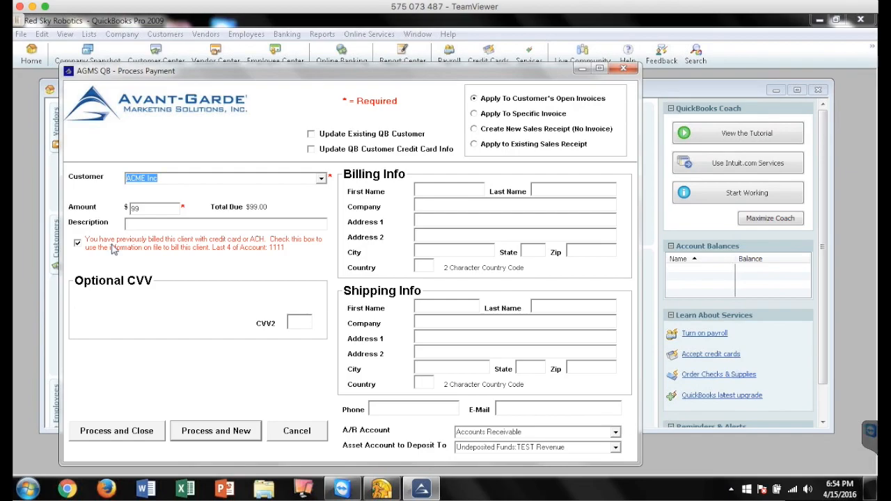
left_click(78, 243)
left_click(179, 305)
left_click(301, 323)
left_click(226, 303)
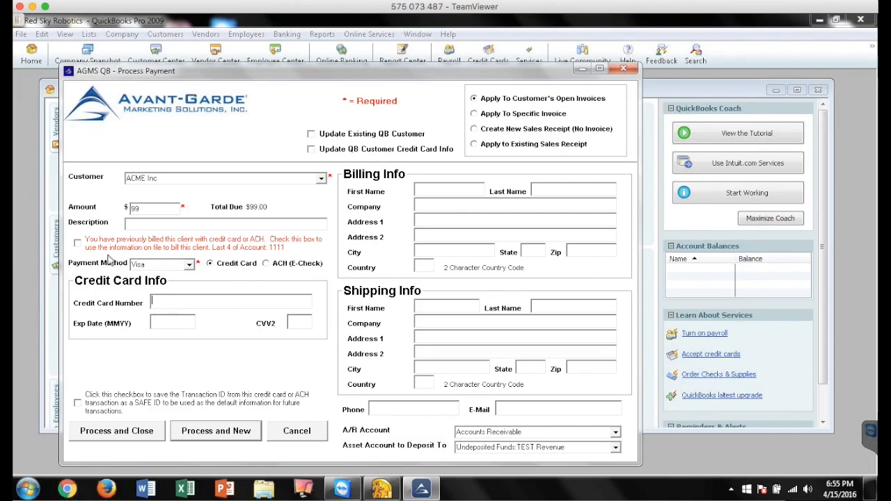
left_click(77, 244)
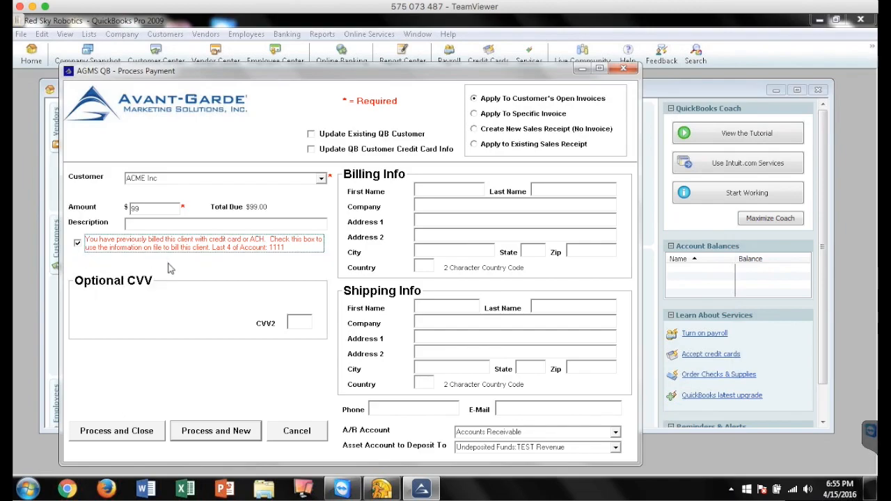
Set the payment amount to 50, process it with the card information on file, and dismiss the transaction results
left_click(445, 189)
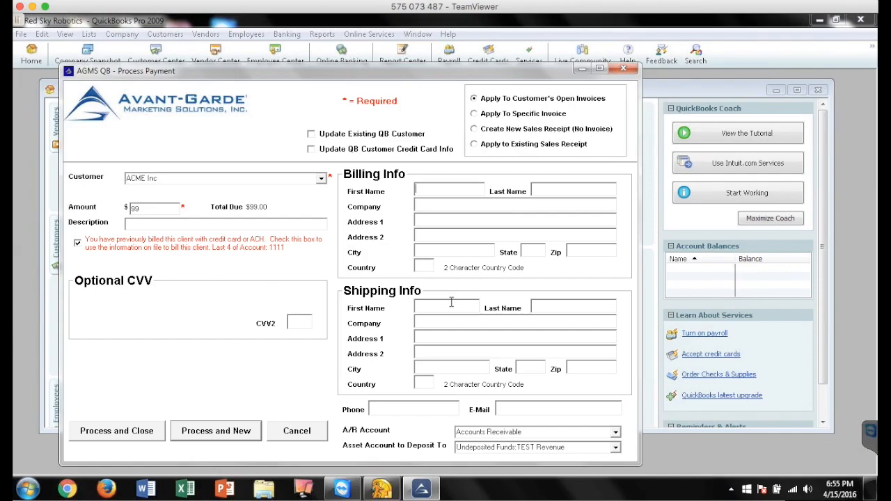
double_click(148, 208)
left_click(145, 434)
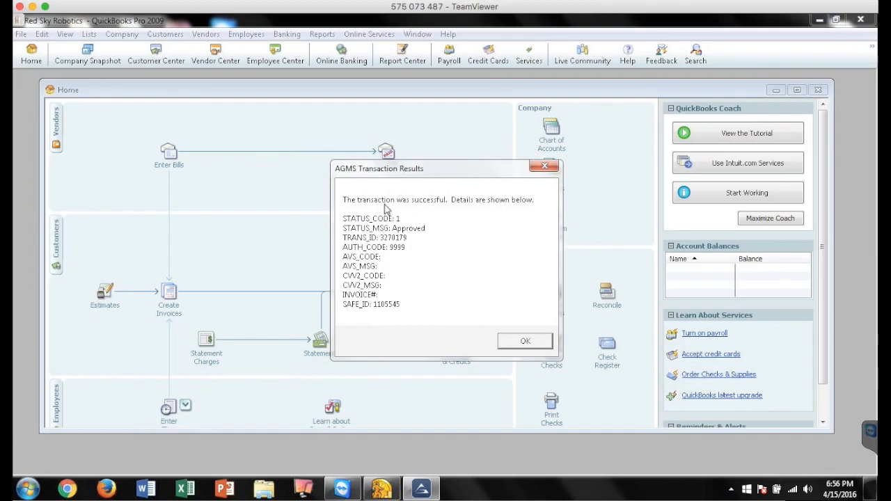
left_click(520, 342)
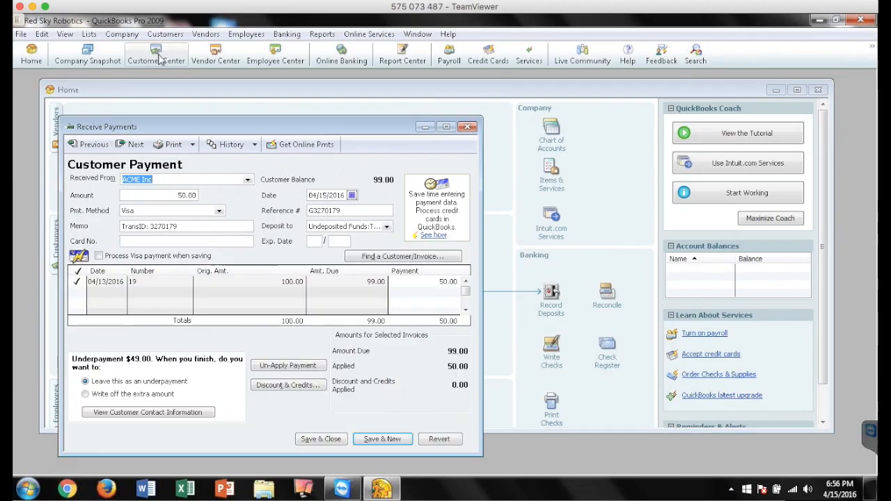
Save and close the received ACME Inc payment, and check the customer's updated balance and transactions in the Customer Center
left_click_drag(192, 130, 193, 125)
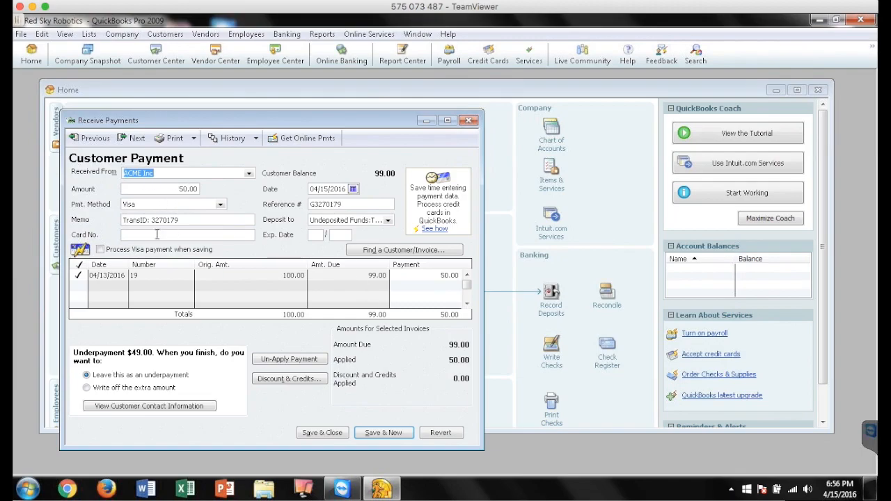
left_click(323, 433)
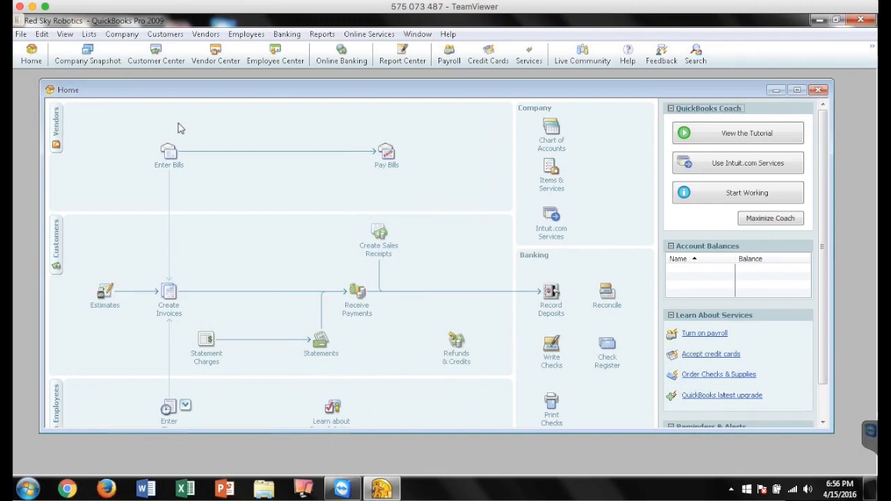
left_click(160, 54)
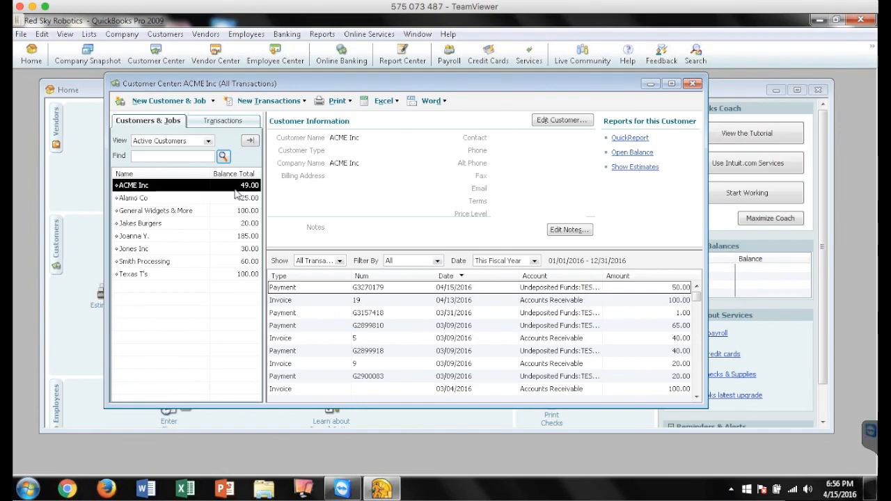
left_click(694, 85)
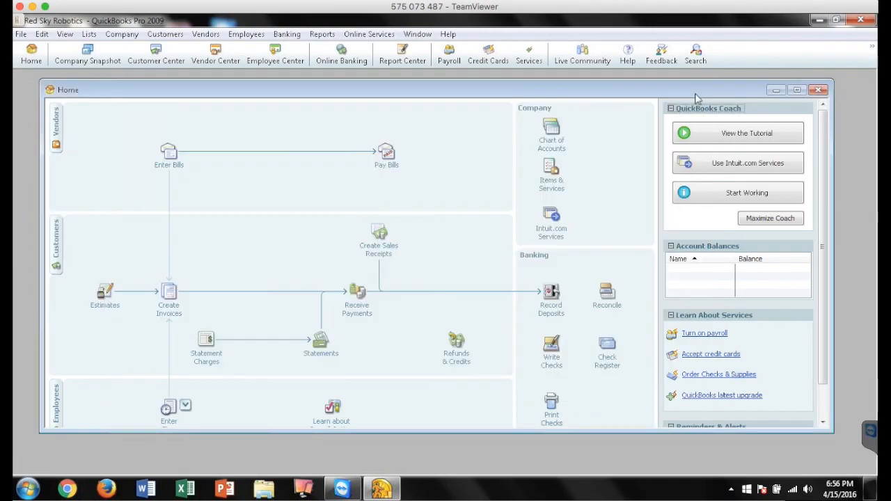
Open the AGMS Swipe Payment form, dismiss the card swiper message, and close the form without processing a payment
left_click(163, 34)
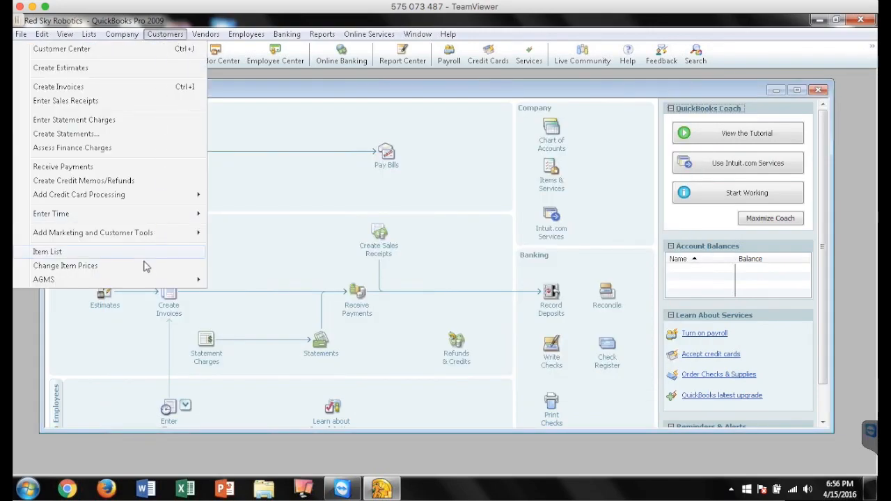
mouse_move(176, 283)
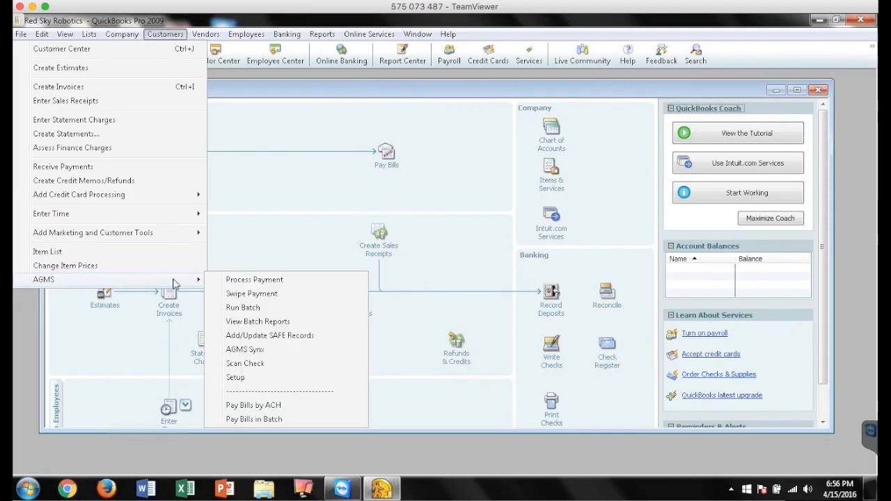
left_click(252, 294)
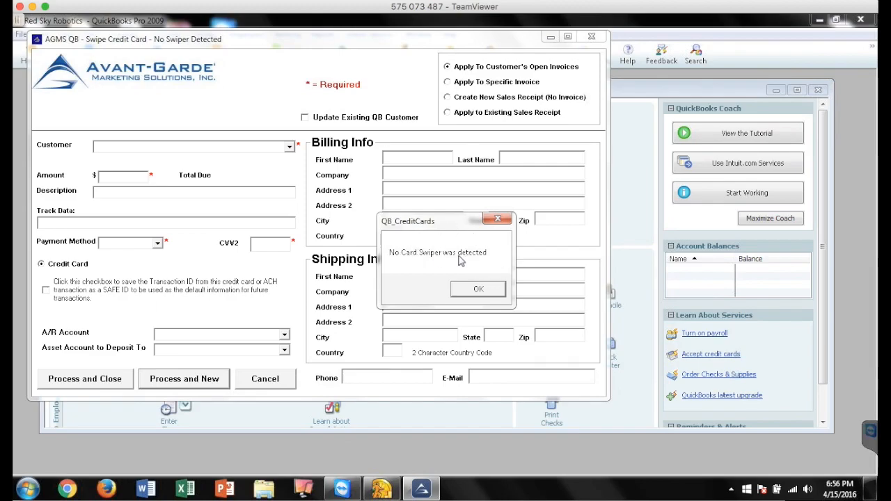
left_click(479, 288)
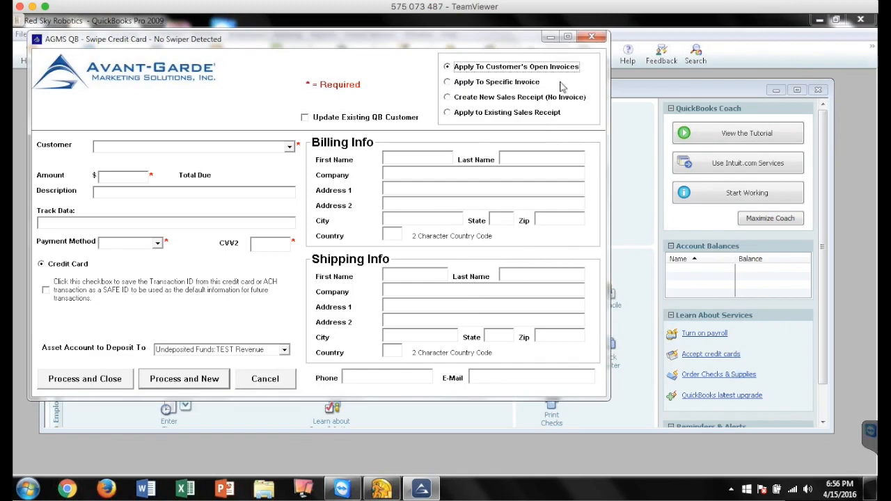
left_click(596, 41)
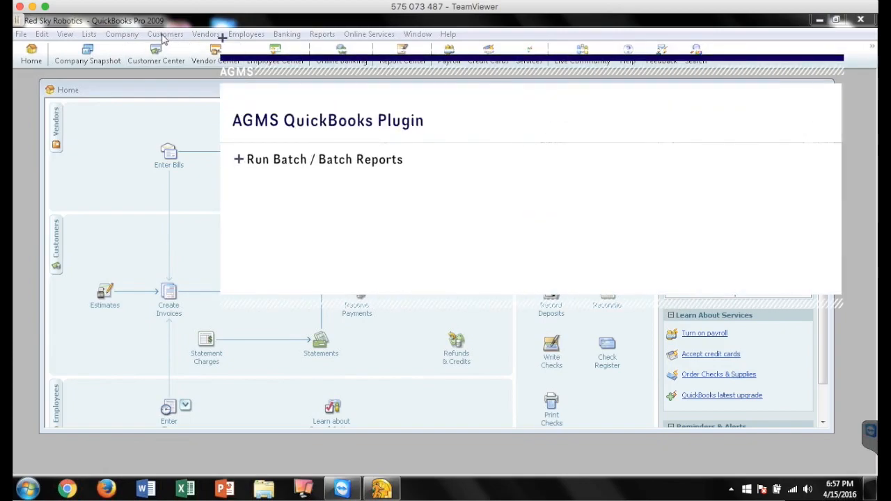
In the AGMS Run Batch form, list customers with no date range filter and regardless of preferred payment method, and deselect the first two customers
left_click(168, 35)
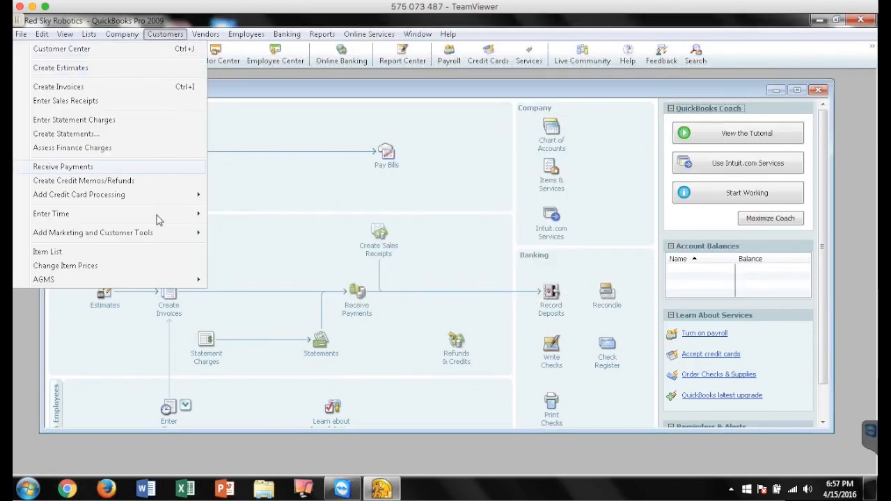
mouse_move(136, 282)
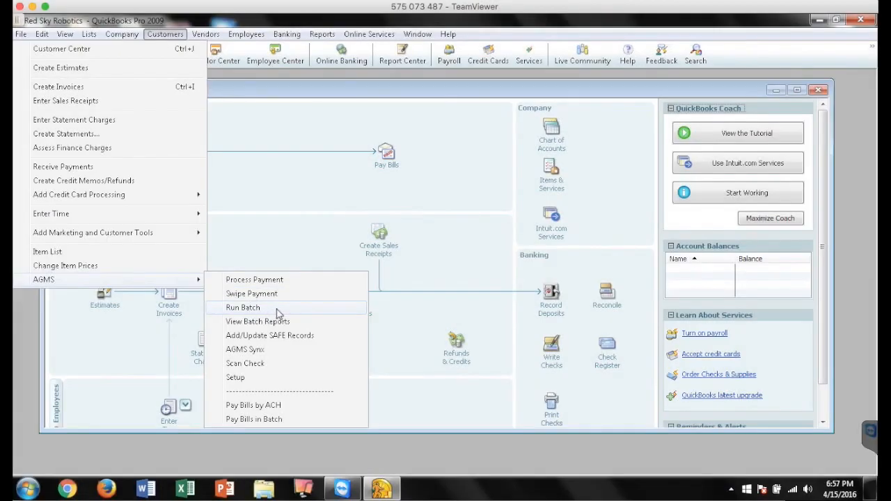
left_click(276, 310)
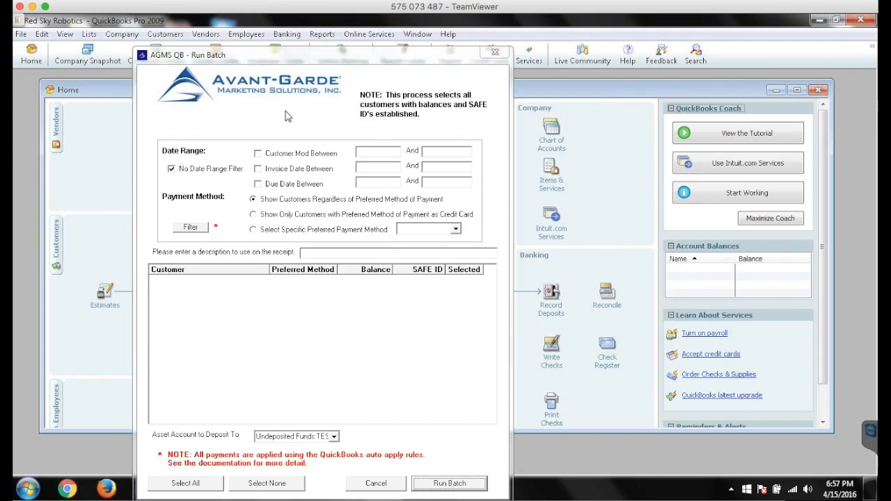
left_click(284, 52)
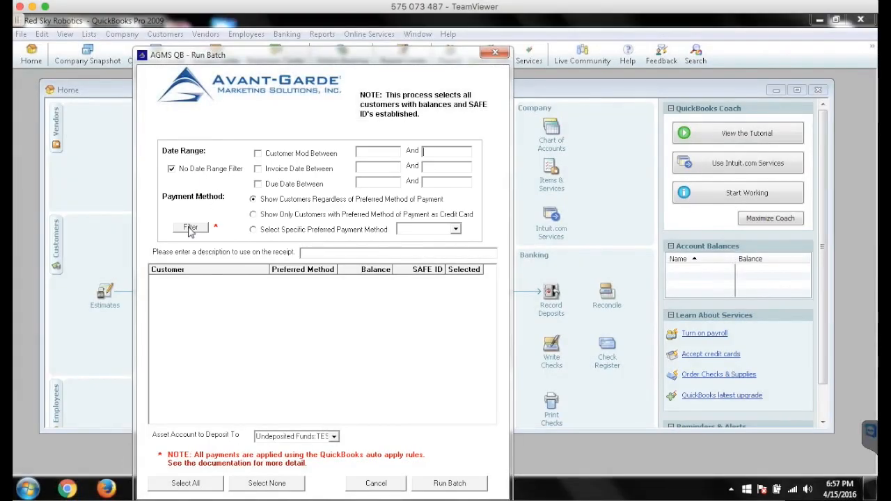
left_click(191, 229)
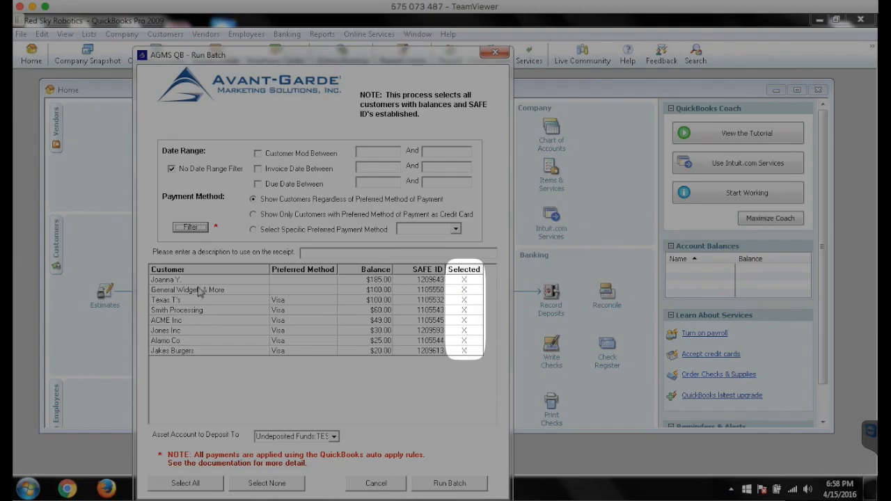
left_click(462, 280)
left_click(465, 290)
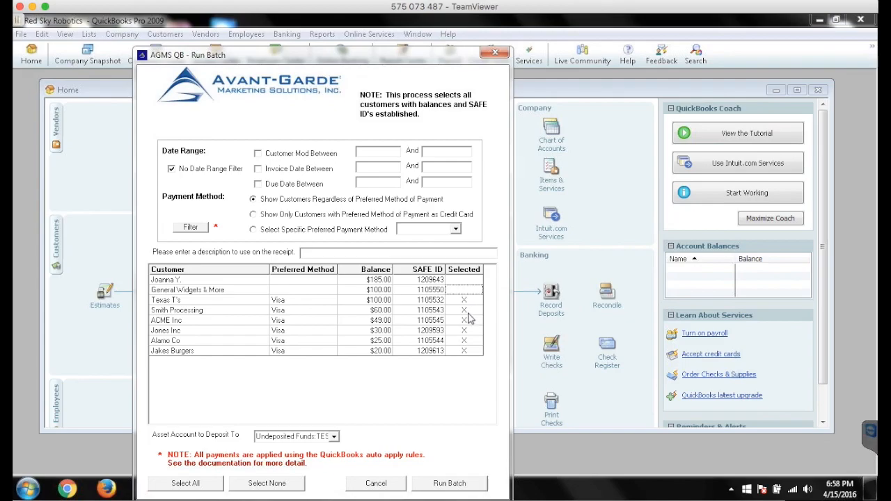
Set the batch amount to charge for Texas T's to 50
double_click(380, 304)
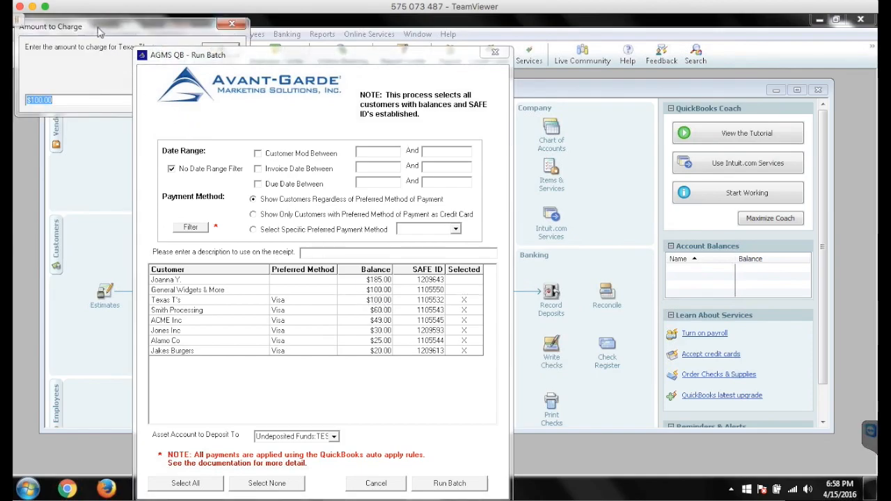
left_click_drag(94, 29, 700, 51)
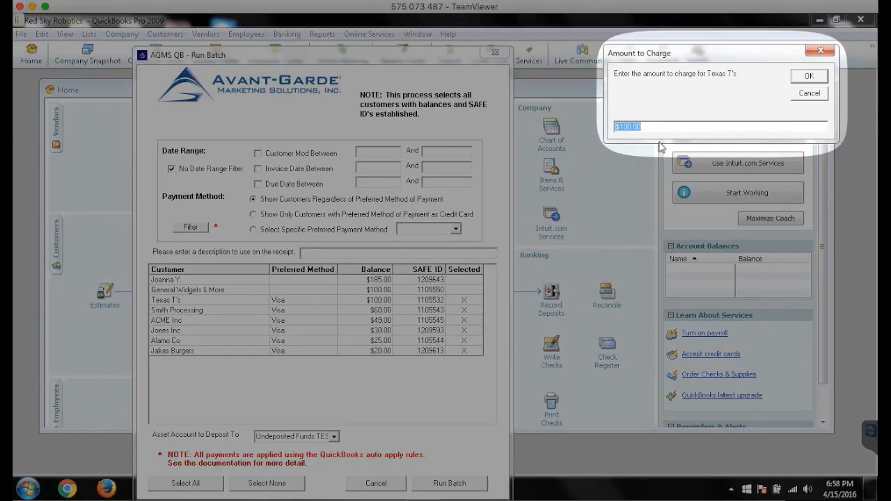
type("50")
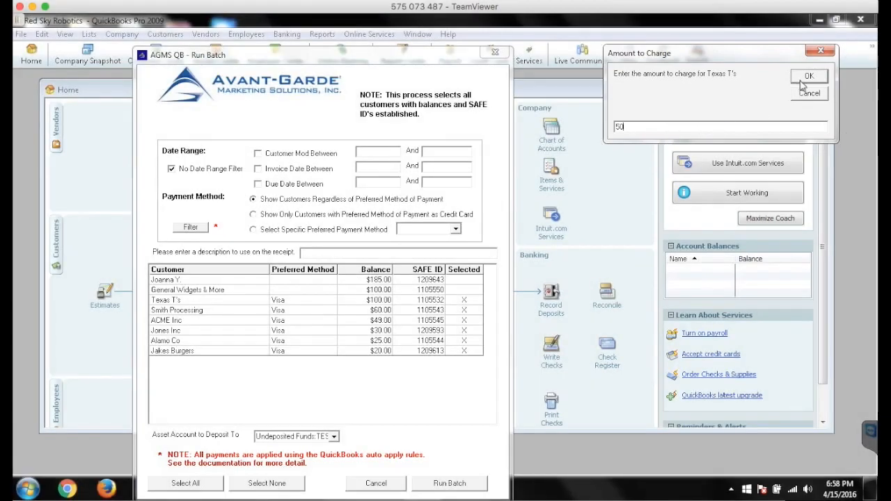
left_click(810, 77)
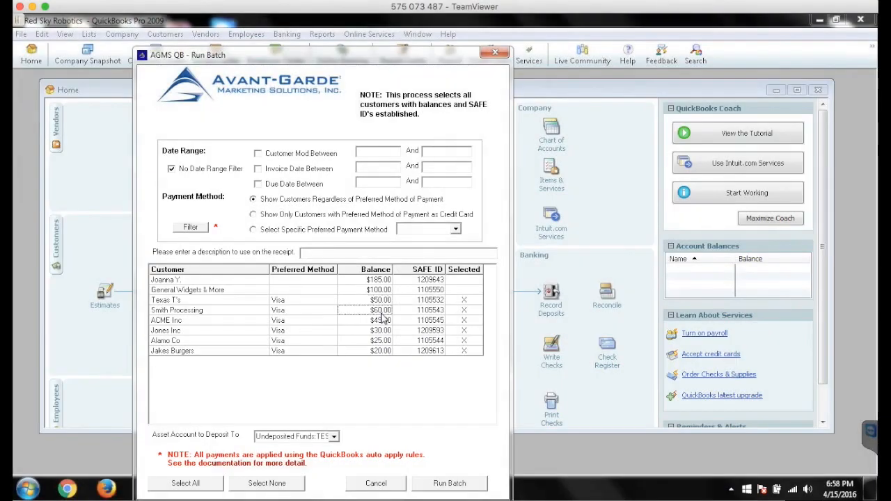
Set the amount to charge for Smith Processing to 30, run the batch, and close the batch results
double_click(381, 311)
left_click_drag(115, 31, 625, 55)
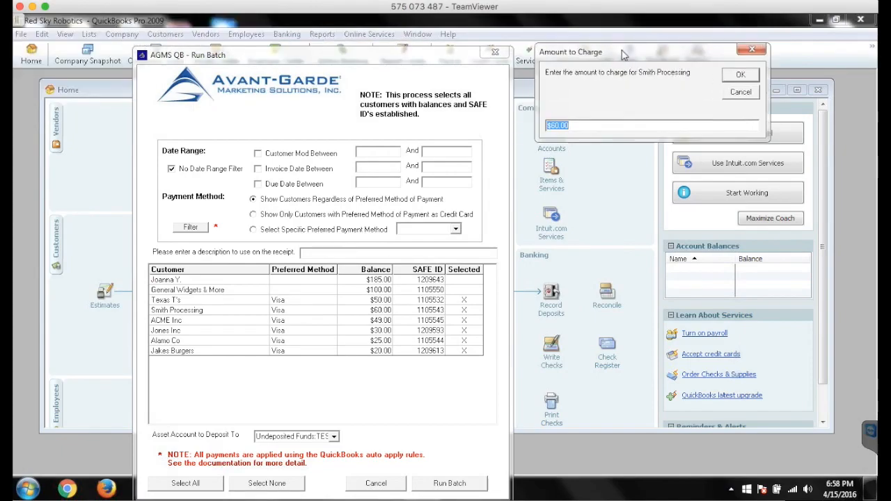
type("30")
left_click(741, 78)
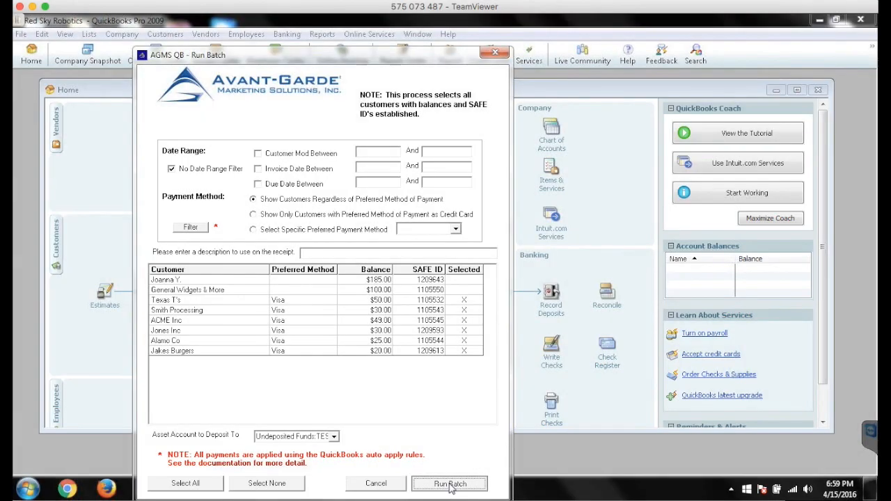
left_click(450, 484)
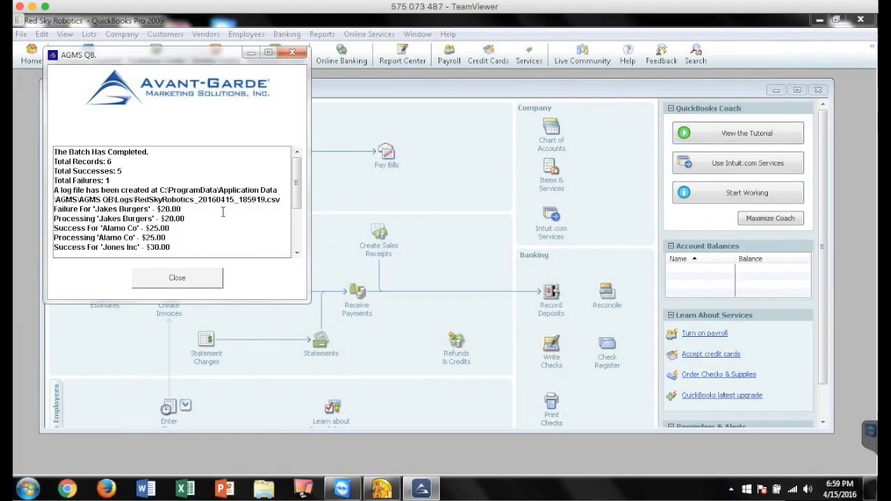
left_click(179, 278)
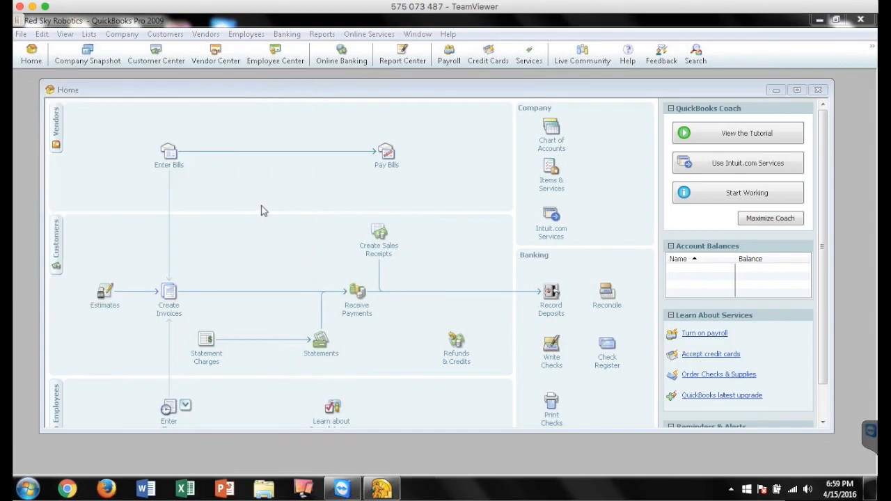
Open the AGMS Batch Reports, display the report dated 04/15/2016 18:59:19, and widen the report window
left_click(175, 37)
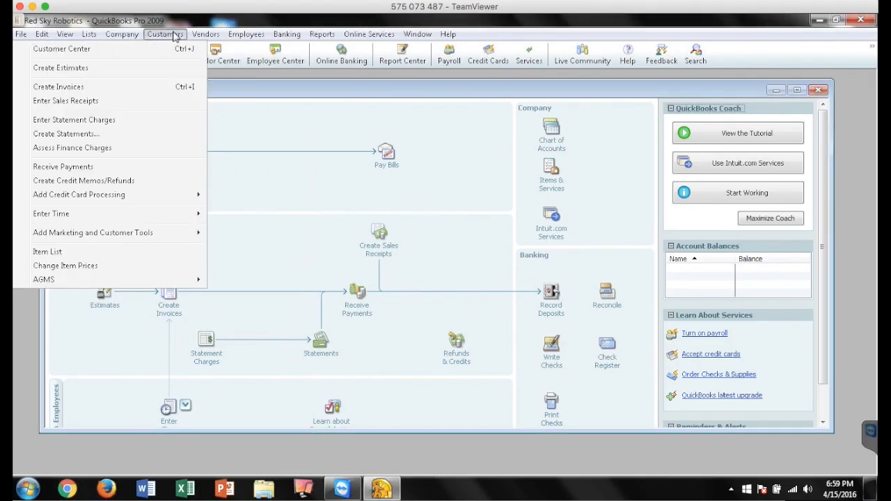
mouse_move(165, 282)
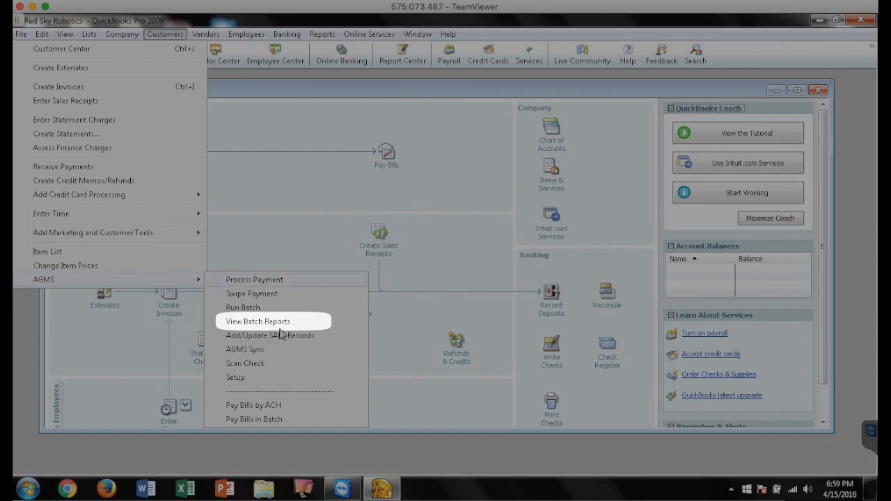
left_click(258, 321)
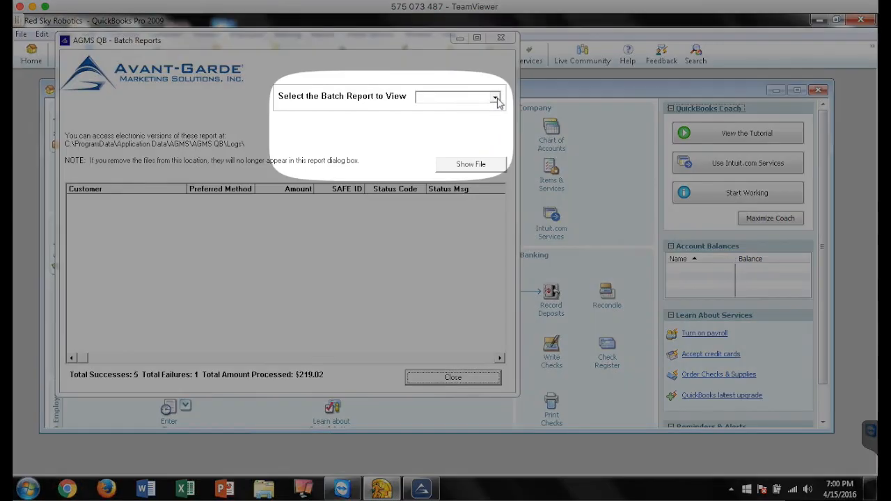
left_click(495, 98)
left_click(463, 110)
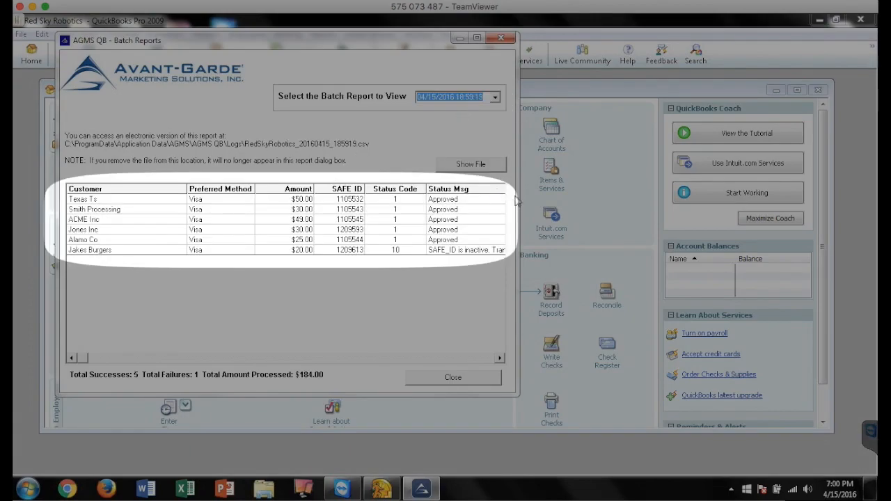
left_click_drag(518, 196, 724, 197)
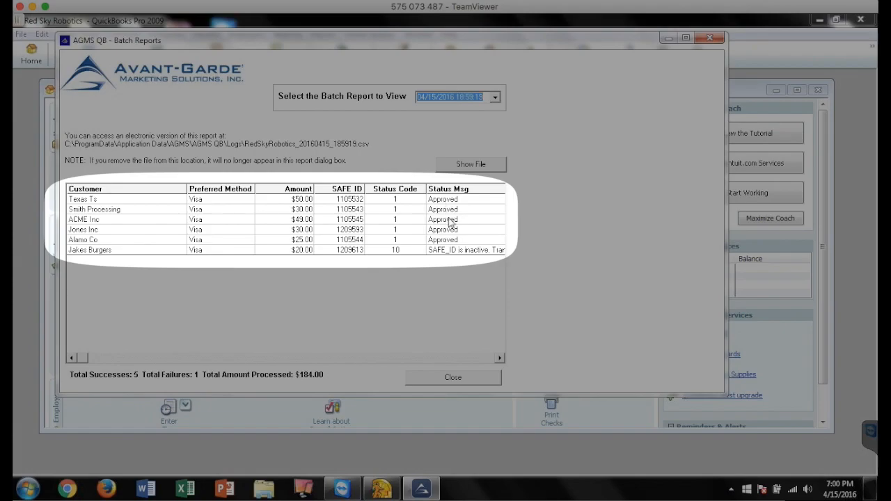
Examine the Jakes Burgers transaction's status message in the batch report, and close the report window
left_click(116, 252)
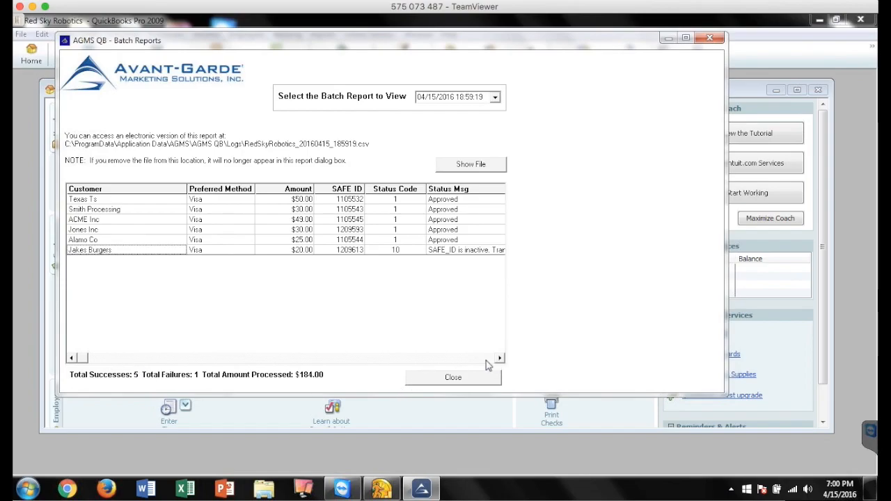
left_click(499, 358)
left_click(499, 358)
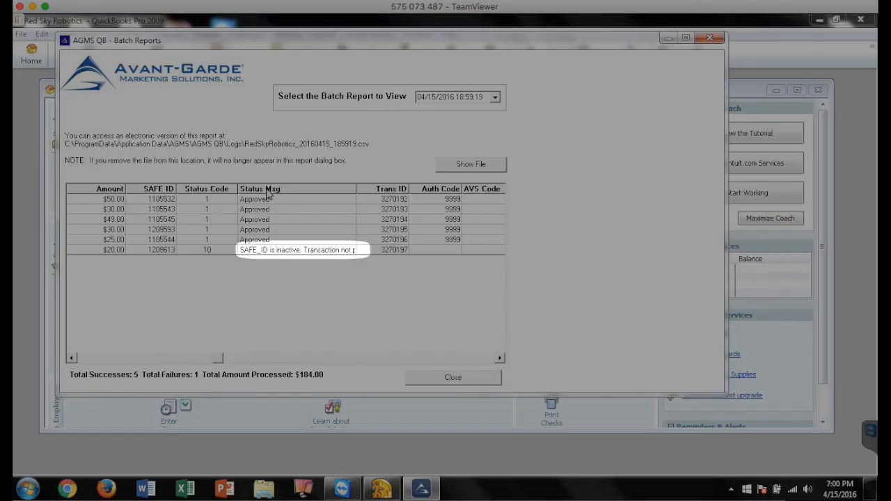
left_click(268, 195)
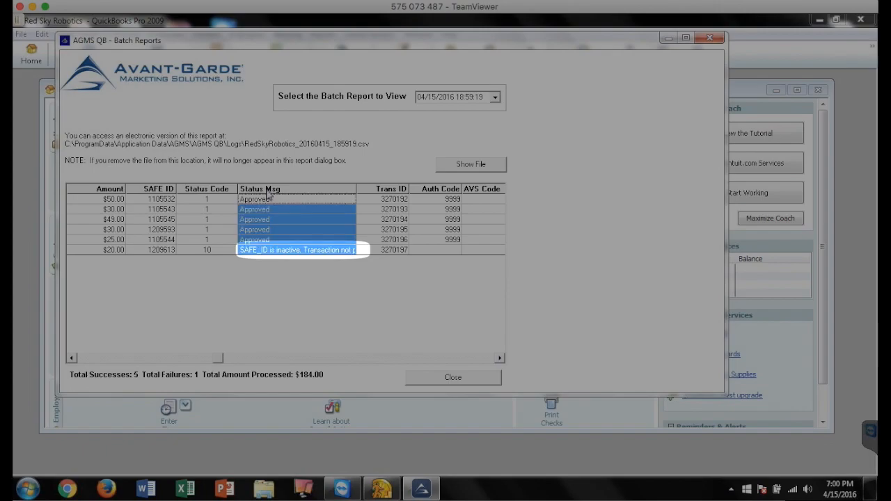
left_click(269, 252)
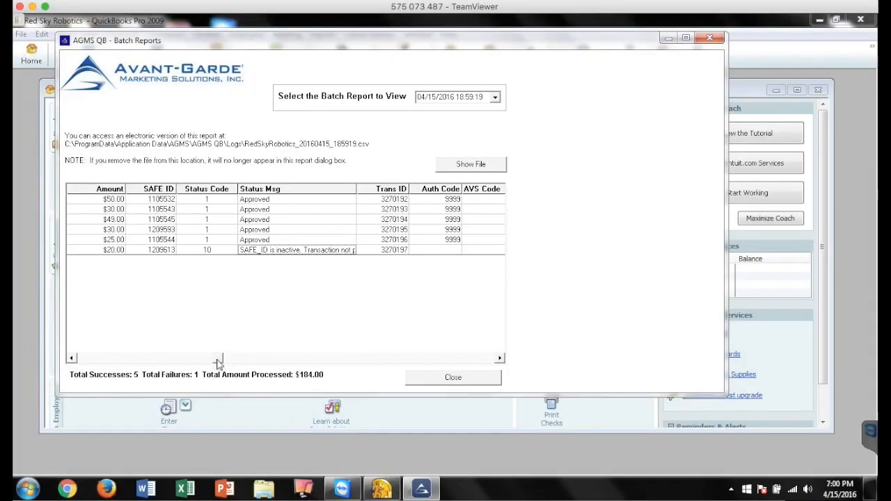
left_click_drag(222, 358, 81, 358)
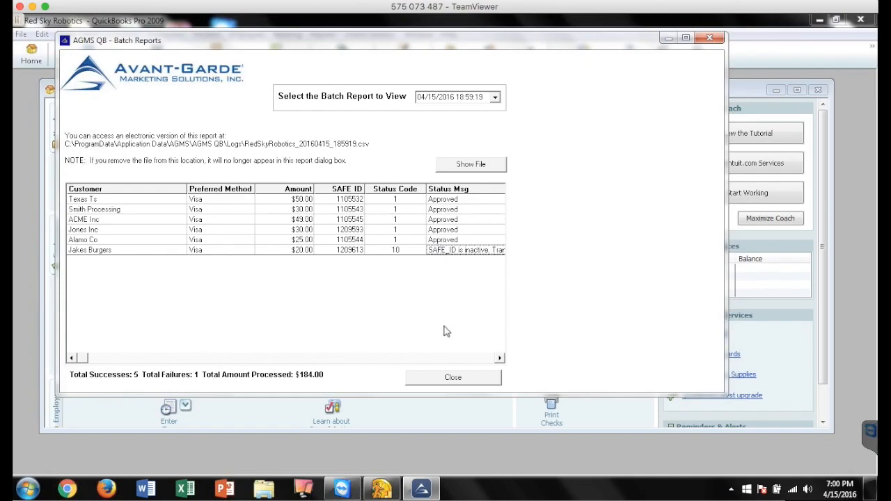
left_click(469, 382)
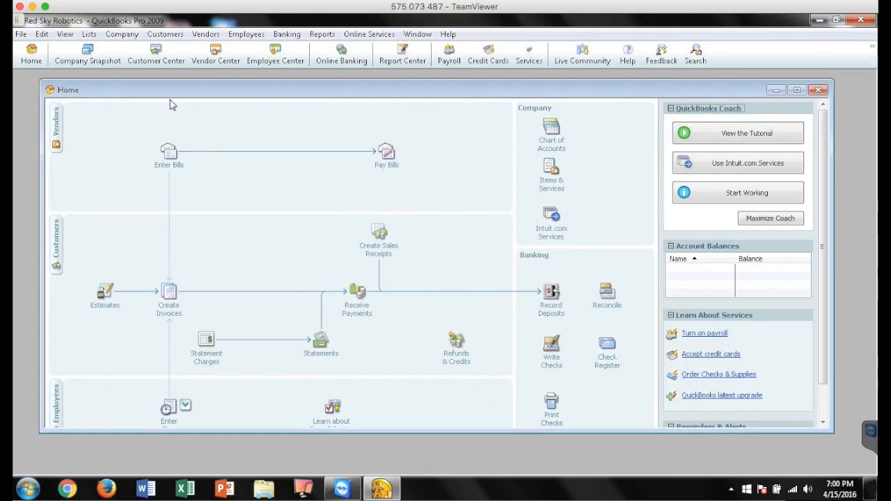
In the Customer Center, check the balances and transactions of Alamo Co, Jones Inc, Texas T's, Smith Processing and Jakes Burgers
left_click(162, 63)
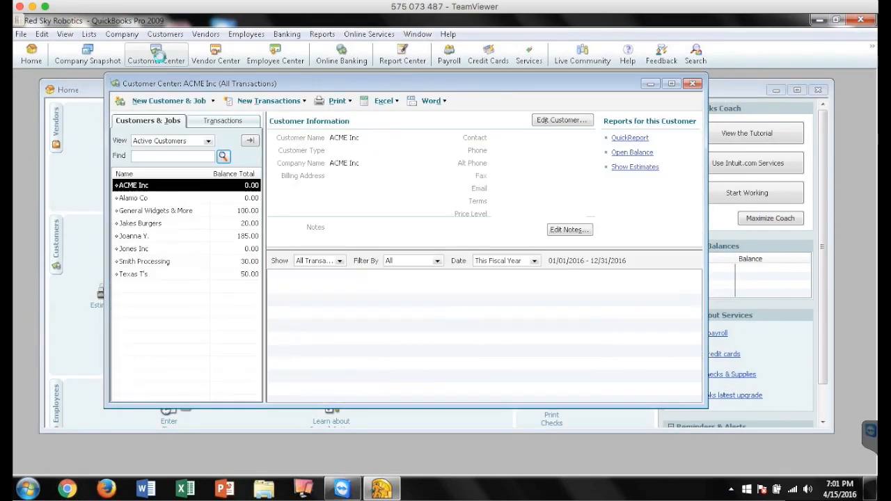
left_click(149, 201)
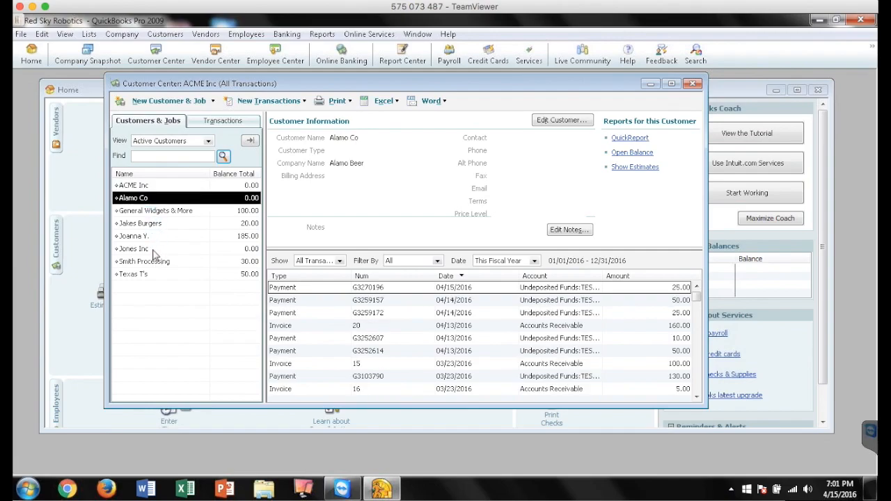
left_click(155, 251)
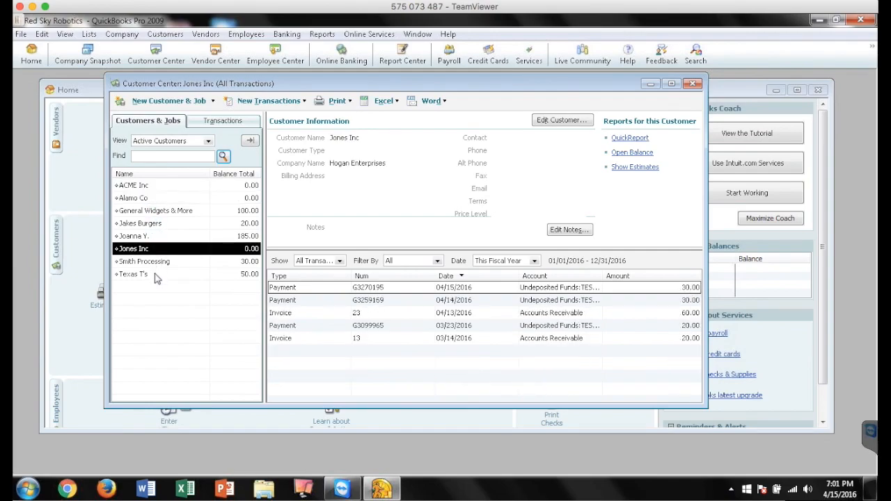
left_click(156, 275)
left_click(156, 263)
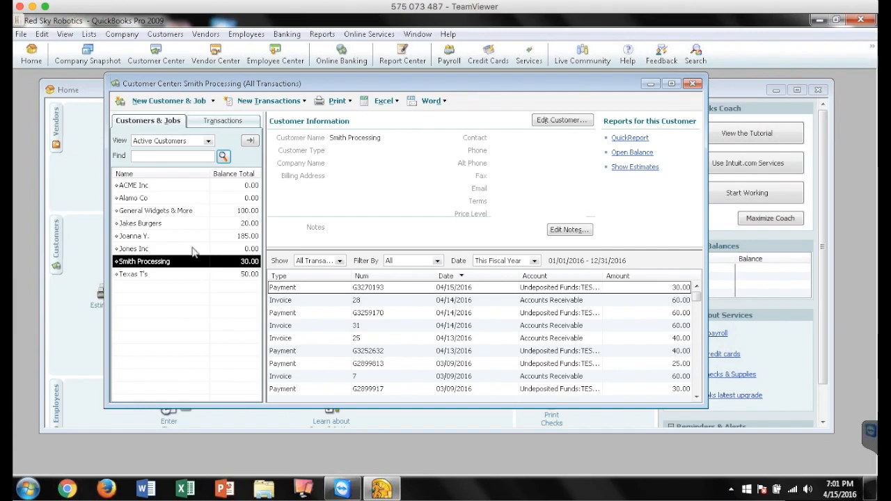
left_click(156, 224)
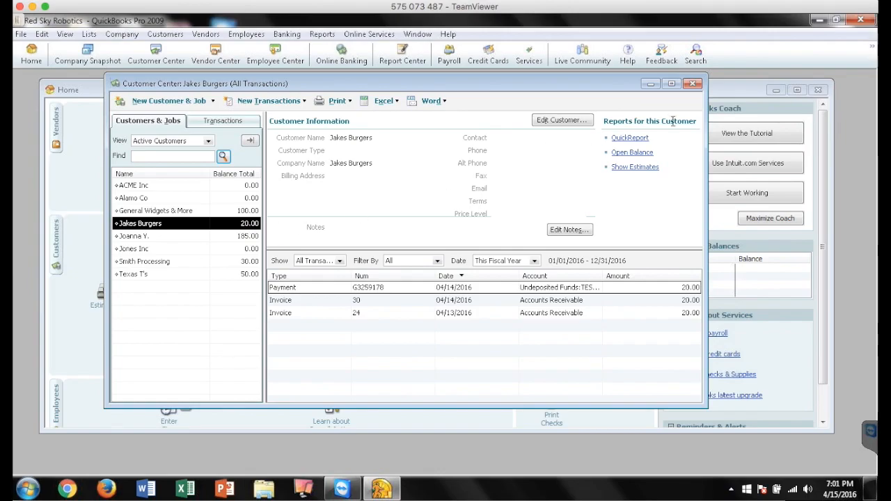
Close the Customer Center, switch to the AGMS Gateway website, and open its Virtual Terminal
left_click(693, 84)
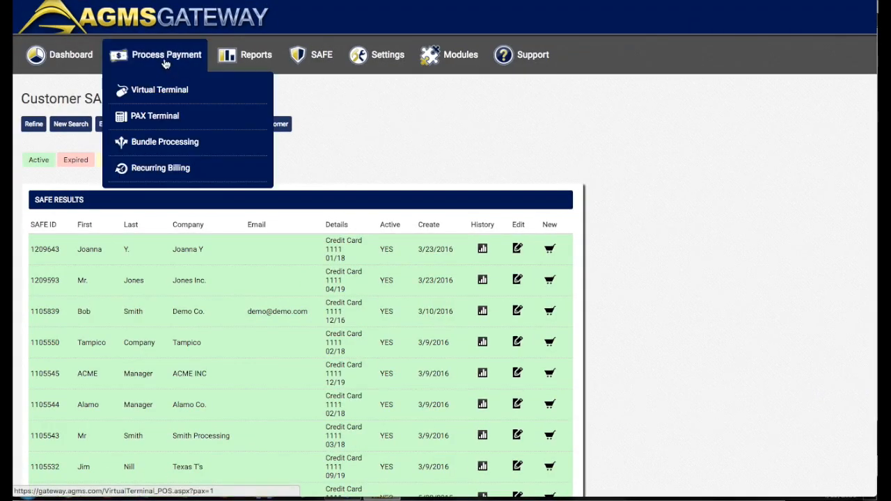
left_click(166, 64)
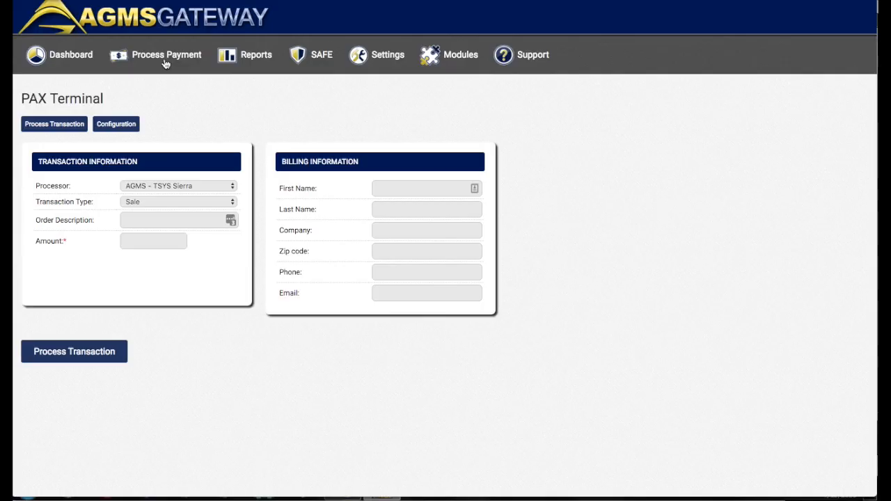
mouse_move(159, 67)
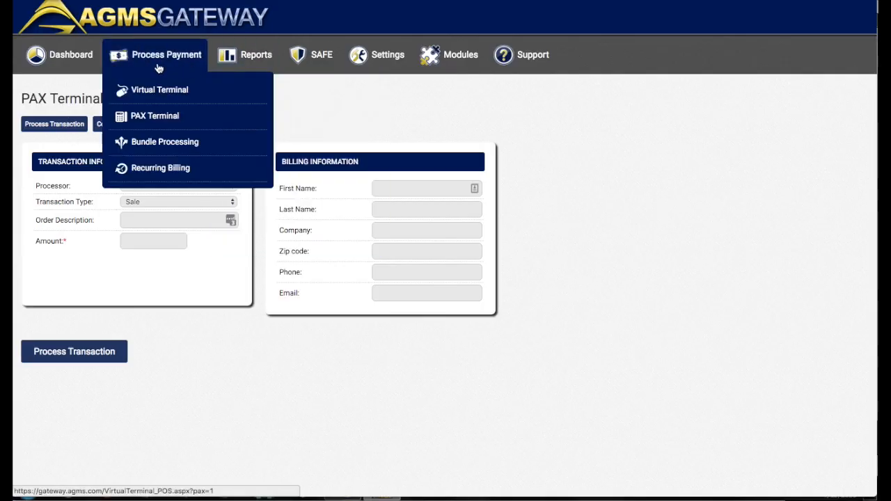
left_click(159, 93)
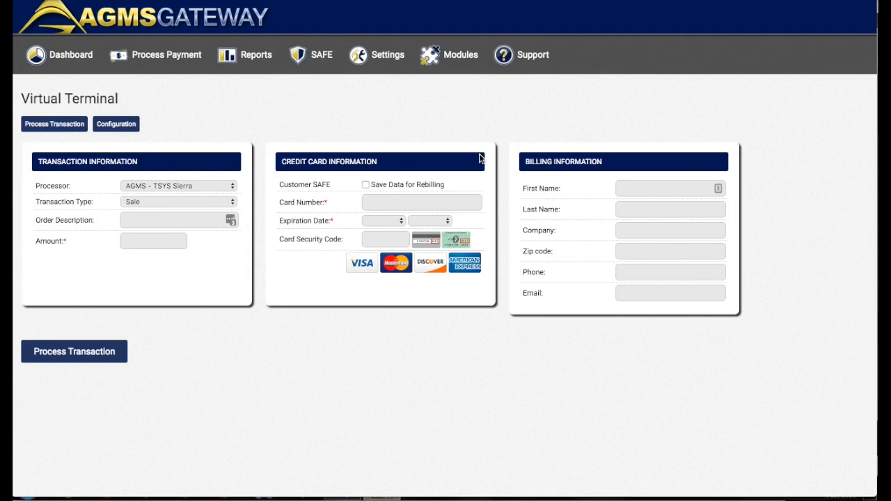
Process a 20.00 sale for Jakes Burgers, entering the card number, expiration date, security code, and billing name and company
left_click(167, 241)
type("20")
left_click(375, 207)
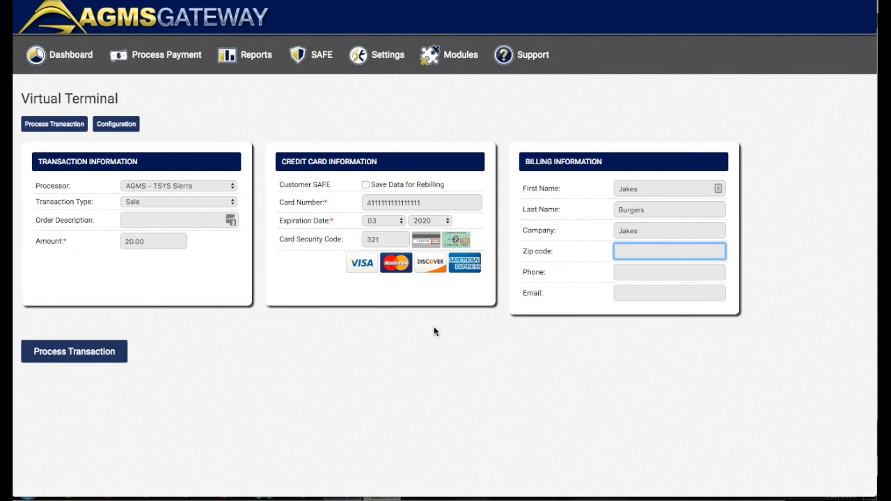
left_click(91, 355)
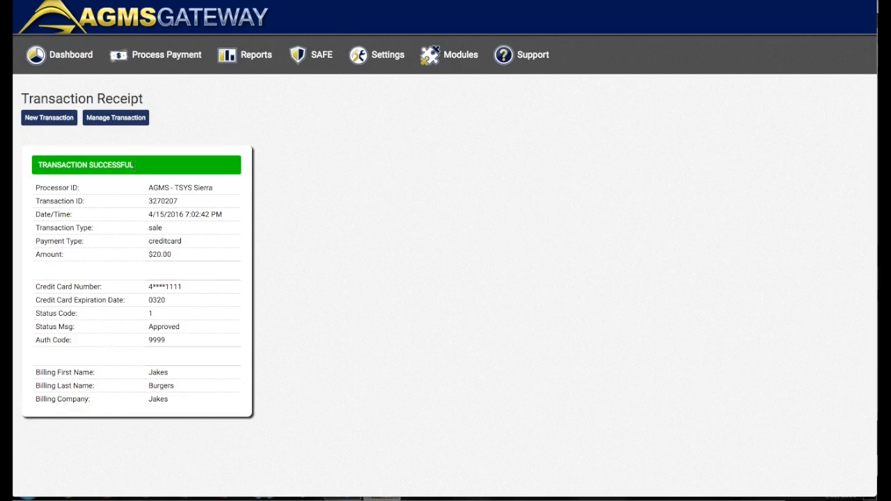
Examine the amount and the billing name and company on the transaction receipt
left_click_drag(149, 255, 163, 257)
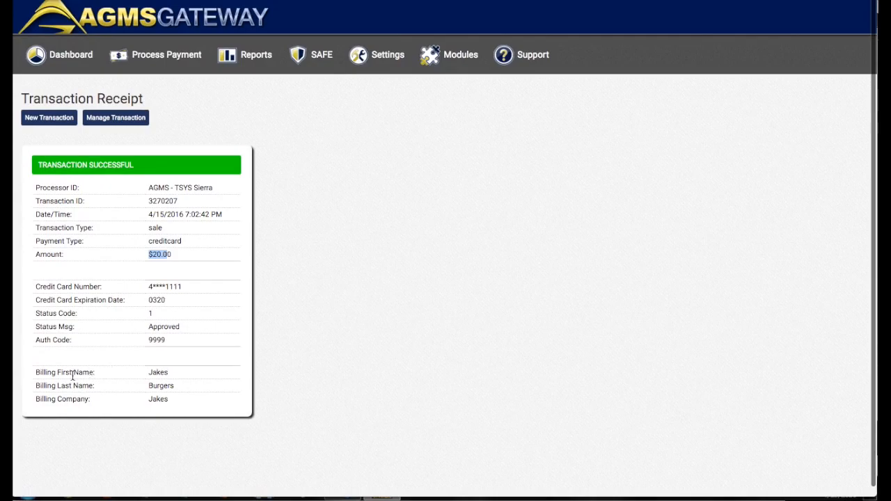
left_click_drag(149, 374, 169, 400)
left_click(157, 372)
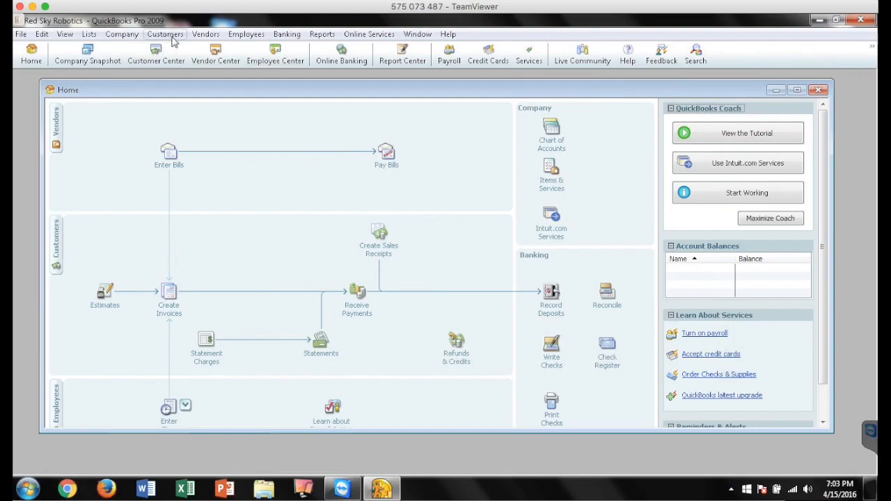
Back in QuickBooks, open AGMS Synx, set the revenue account to Uncategorized Income, and start the sync with manual linking
left_click(169, 35)
mouse_move(120, 284)
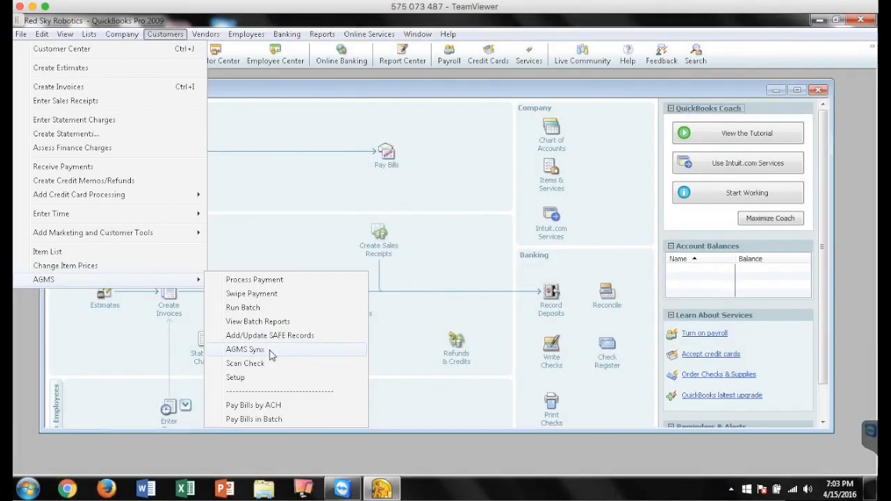
left_click(268, 353)
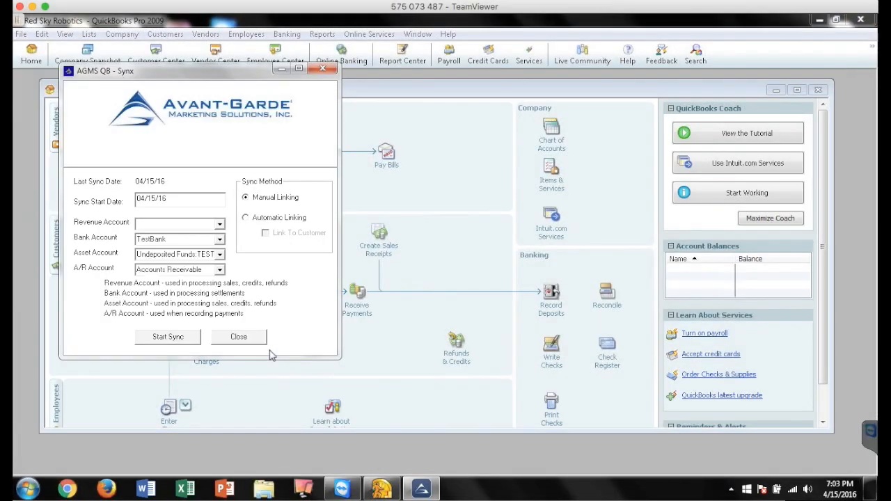
left_click(220, 224)
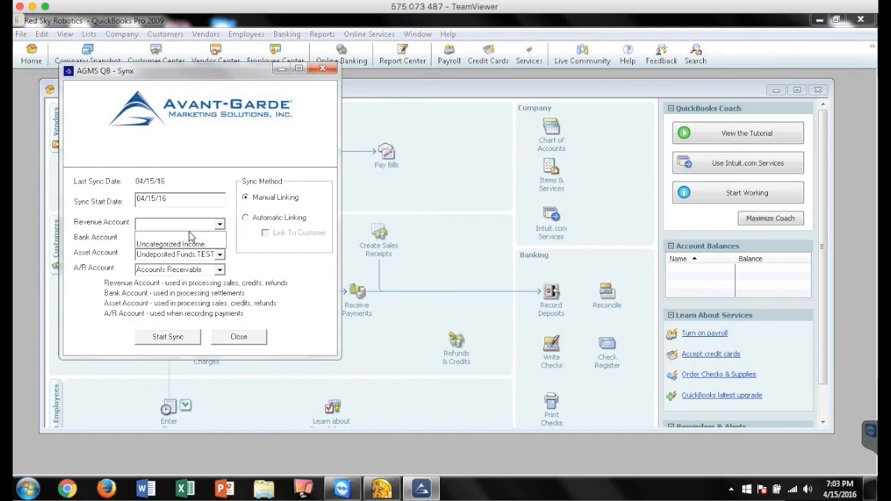
left_click(198, 244)
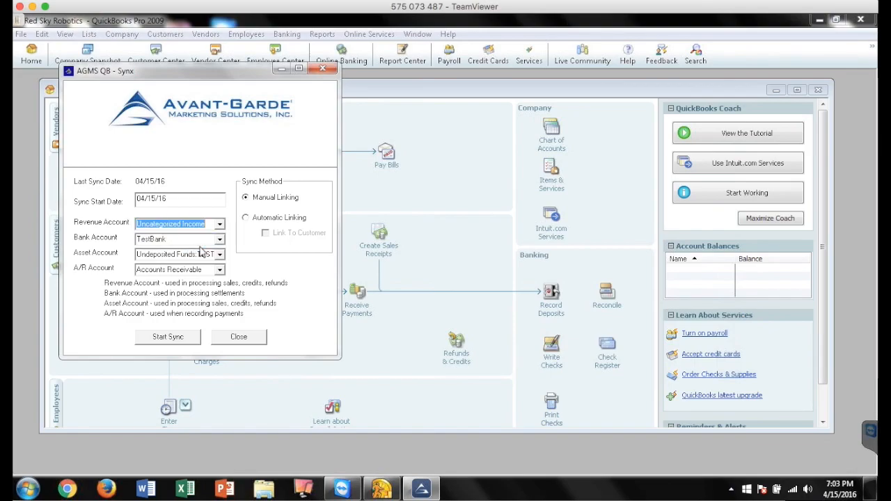
left_click(171, 341)
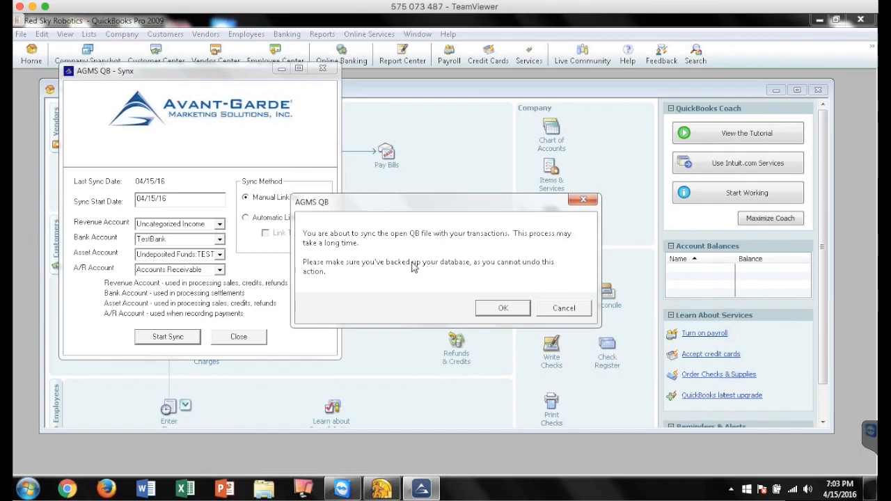
left_click(507, 309)
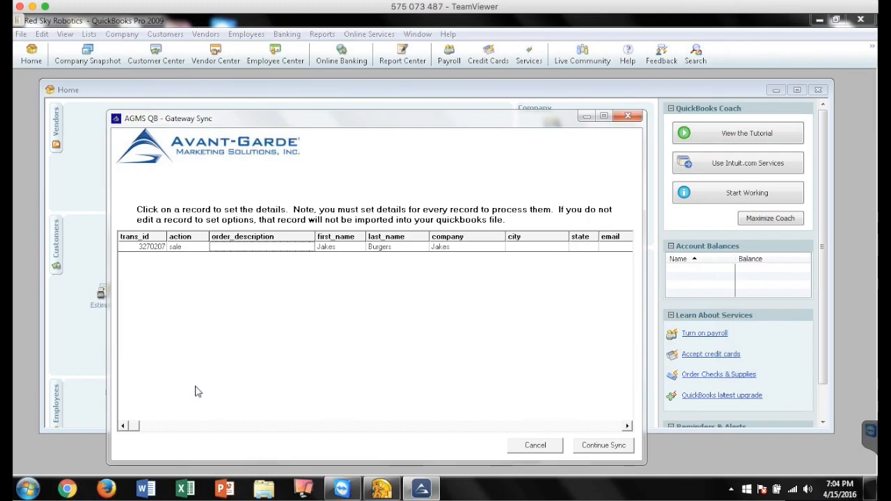
Open the Jakes sale record in the Gateway Sync list and link it to the existing customer Jakes Burgers
left_click(180, 248)
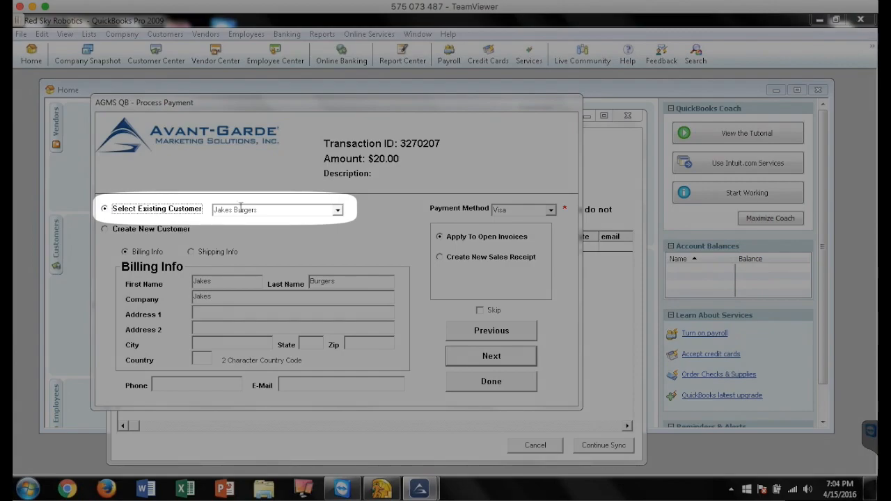
left_click_drag(225, 296, 190, 297)
left_click(217, 298)
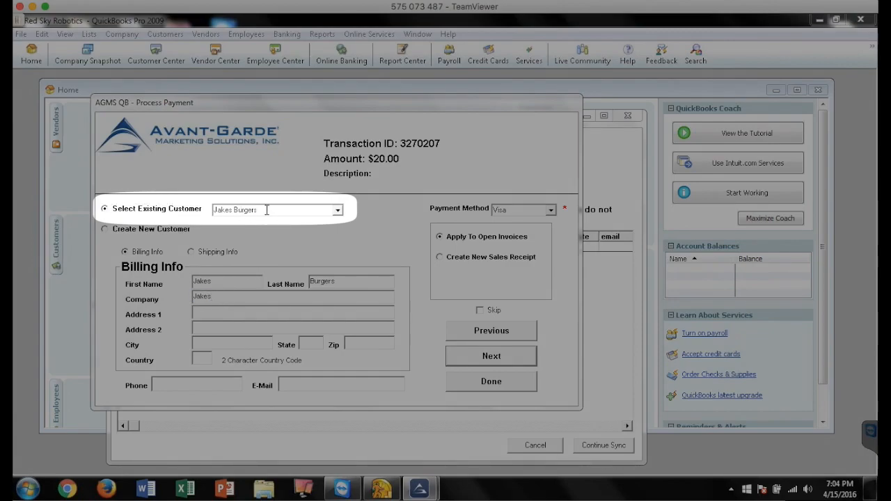
left_click(339, 212)
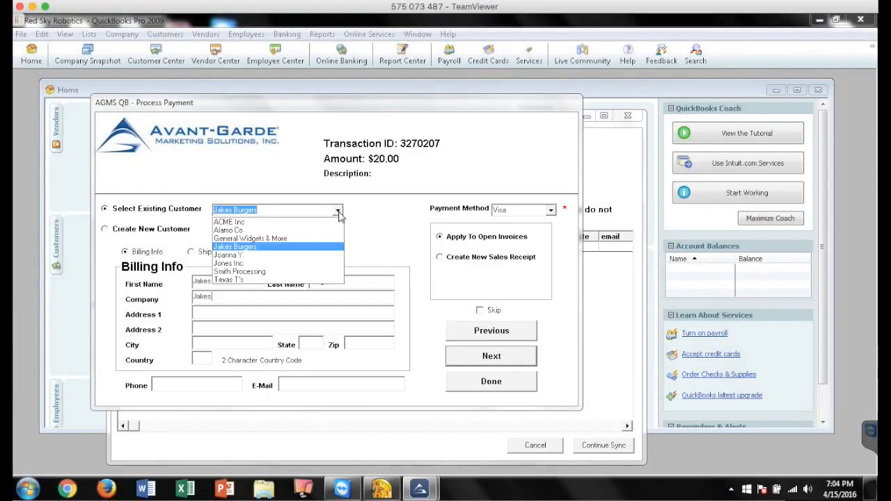
left_click(263, 248)
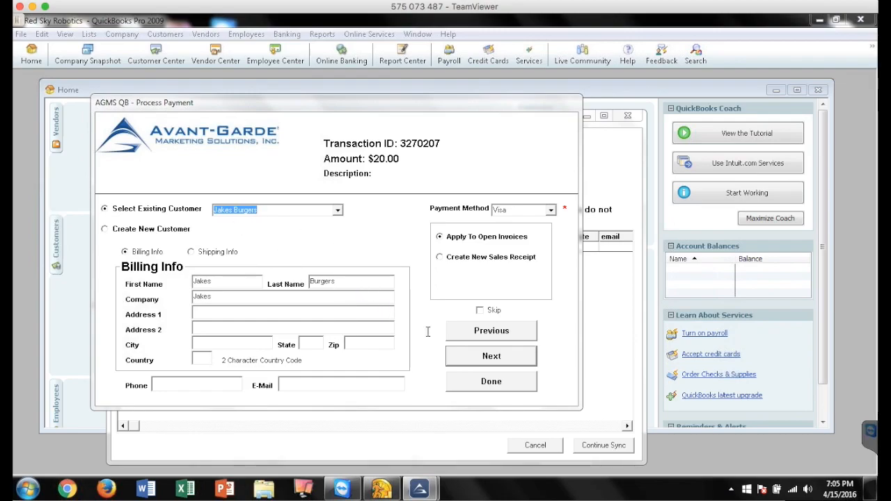
Finish the record's details with Visa as payment method, applied to open invoices, and continue the sync
left_click(492, 358)
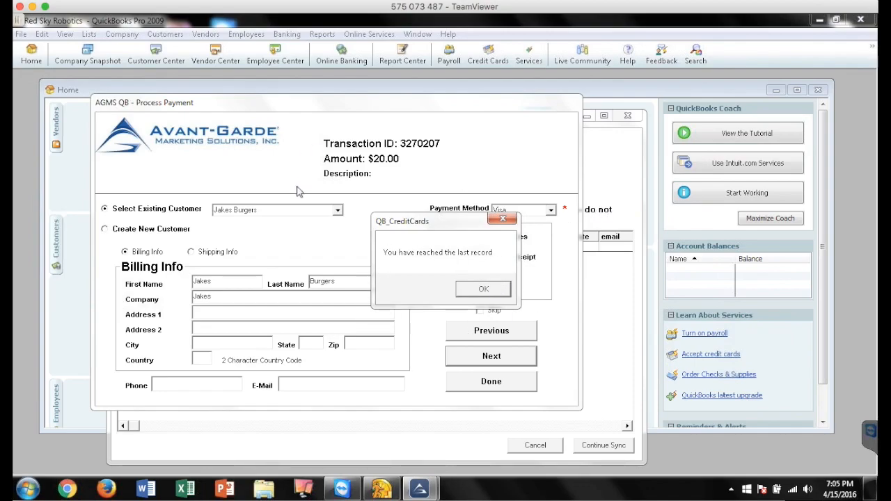
left_click(483, 289)
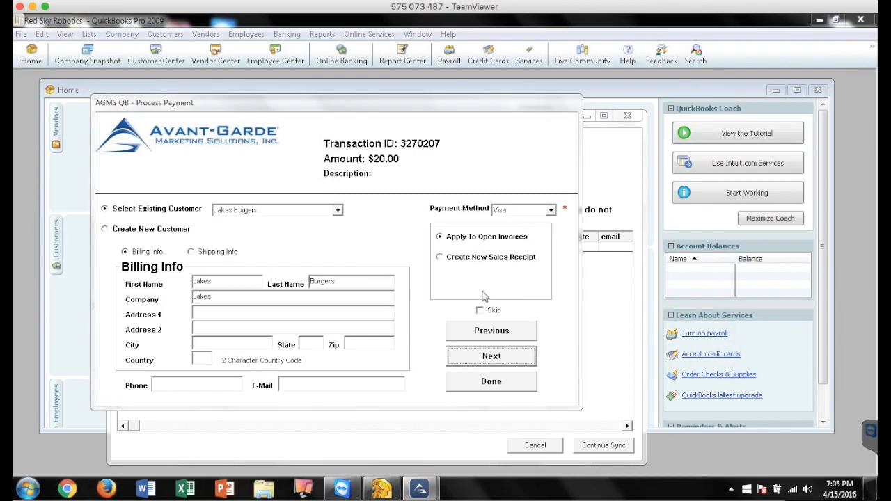
left_click(491, 383)
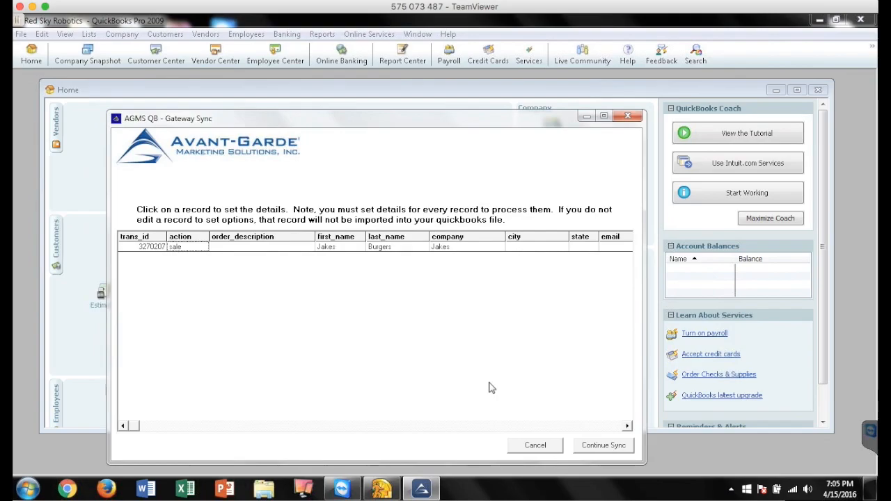
left_click(604, 448)
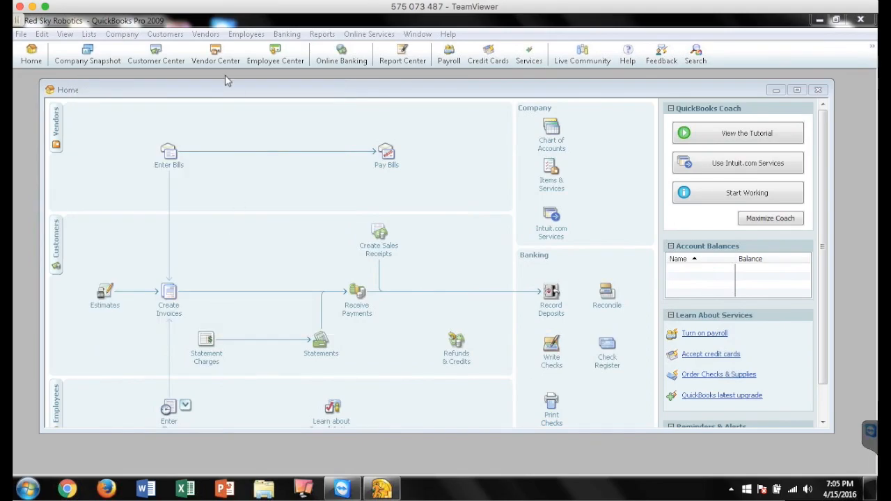
Check the balance and transactions of Jakes Burgers in the Customer Center, and close it
left_click(156, 62)
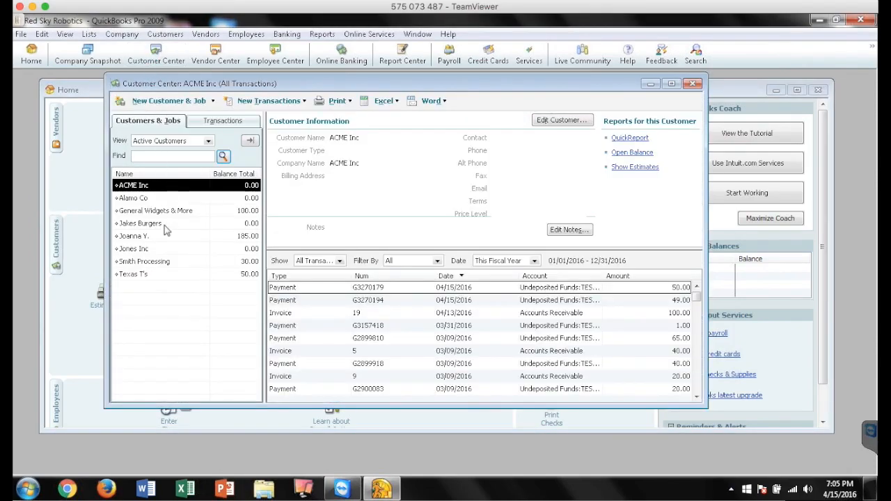
left_click(167, 225)
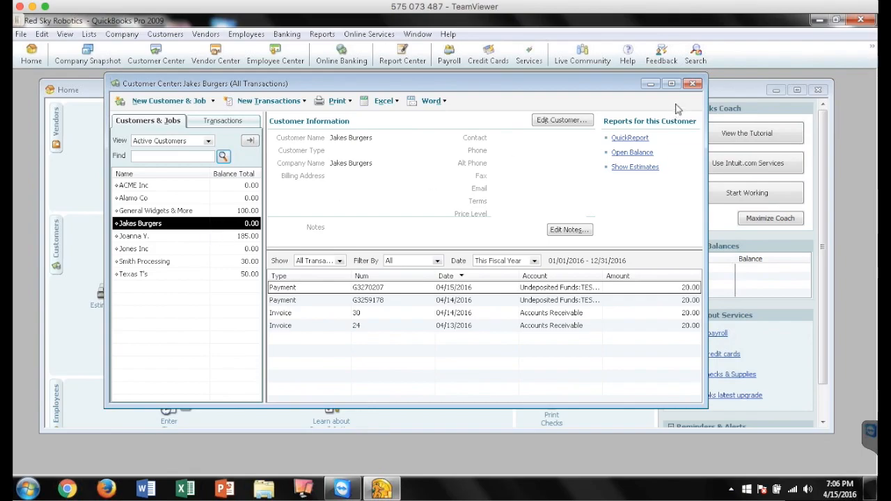
left_click(693, 85)
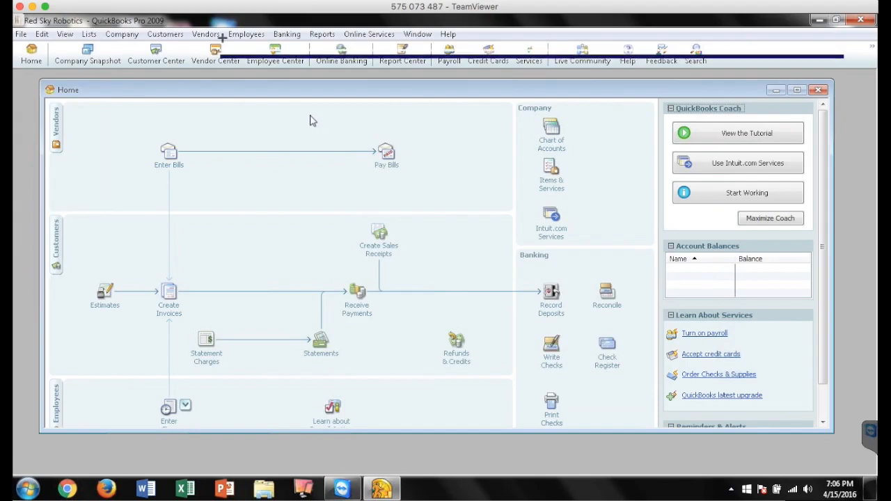
Open the AGMS Add/Update SAFE Records form and select the customer Alamo Co
left_click(165, 34)
mouse_move(128, 279)
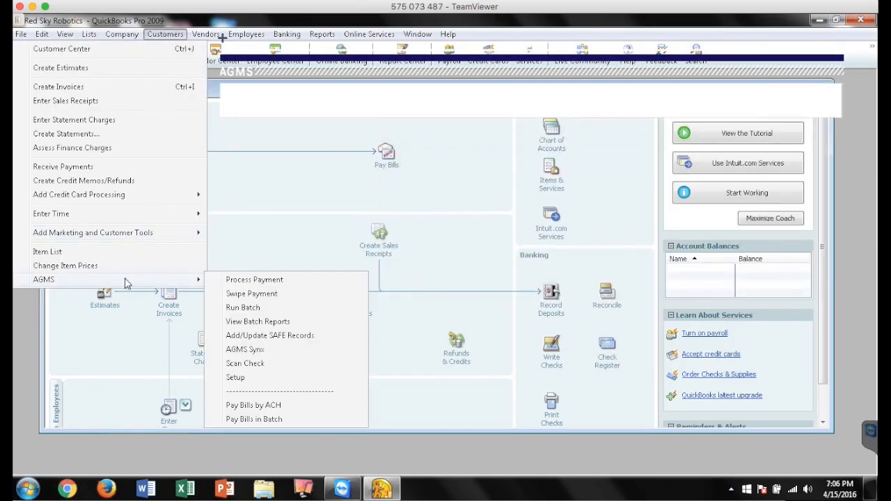
left_click(270, 337)
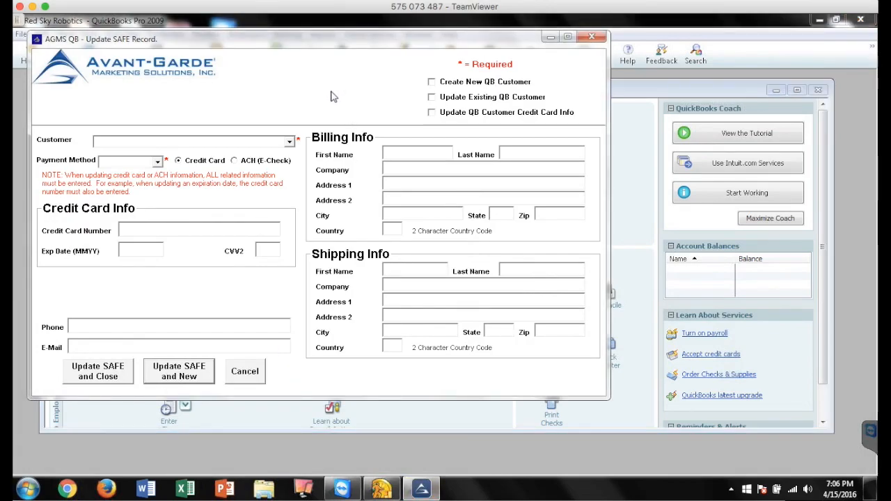
left_click(290, 142)
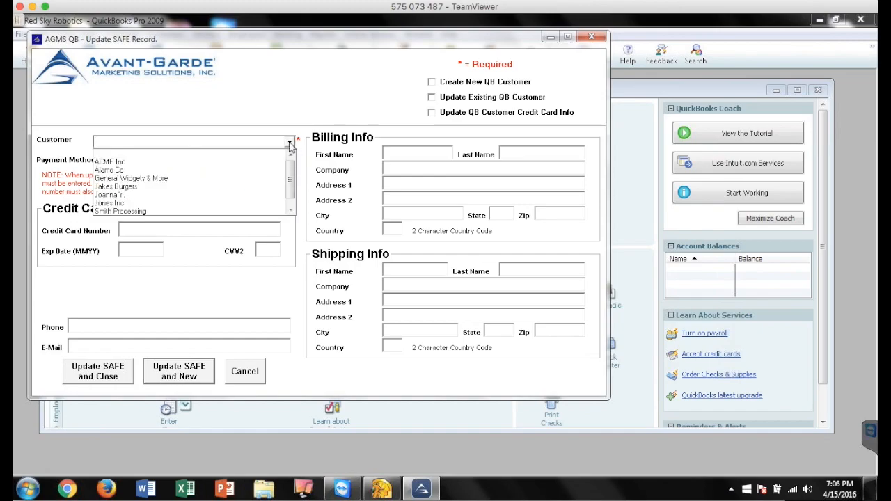
left_click(153, 171)
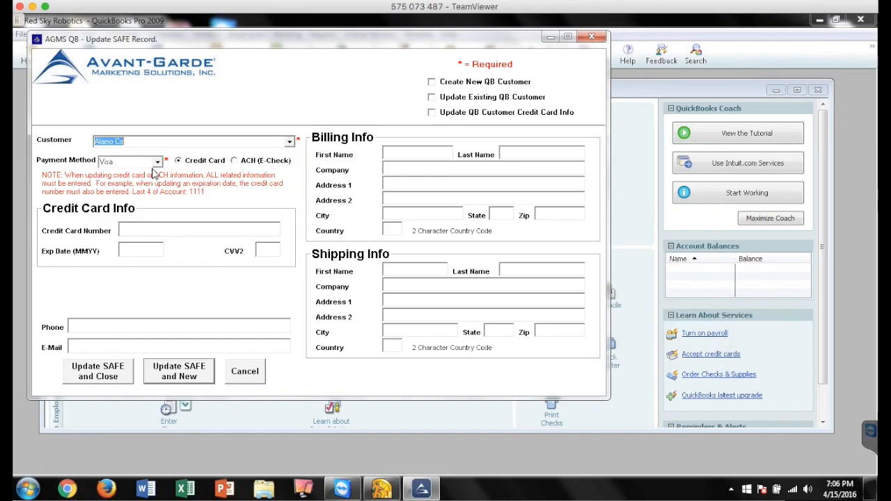
Enter the credit card number, expiration date and CVV2 for Alamo Co, update the SAFE record, and close the results
left_click(174, 229)
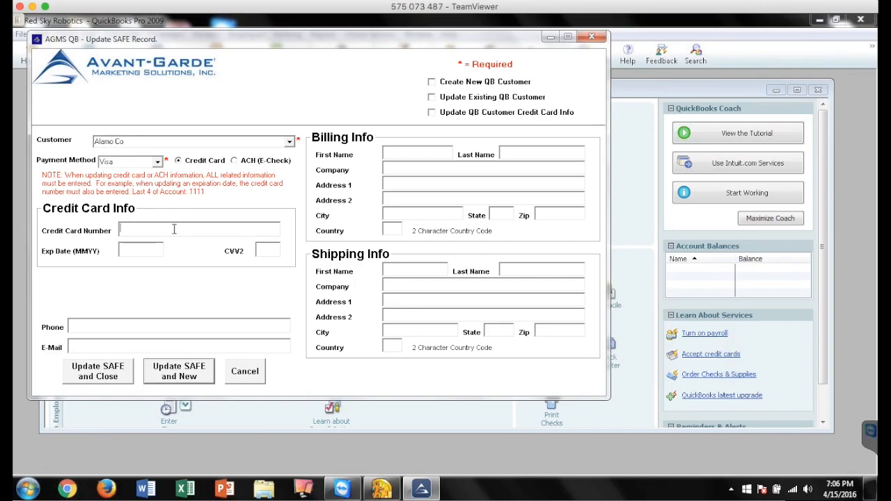
type("4111111111111111")
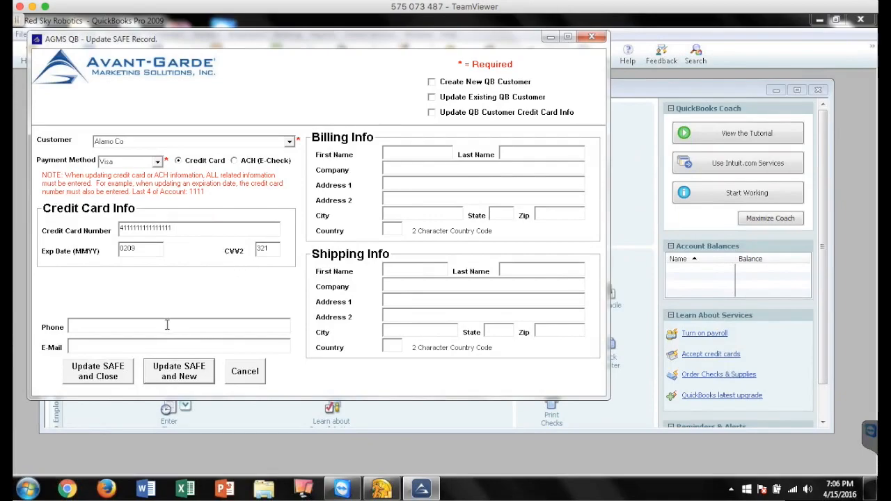
left_click(160, 348)
left_click(119, 377)
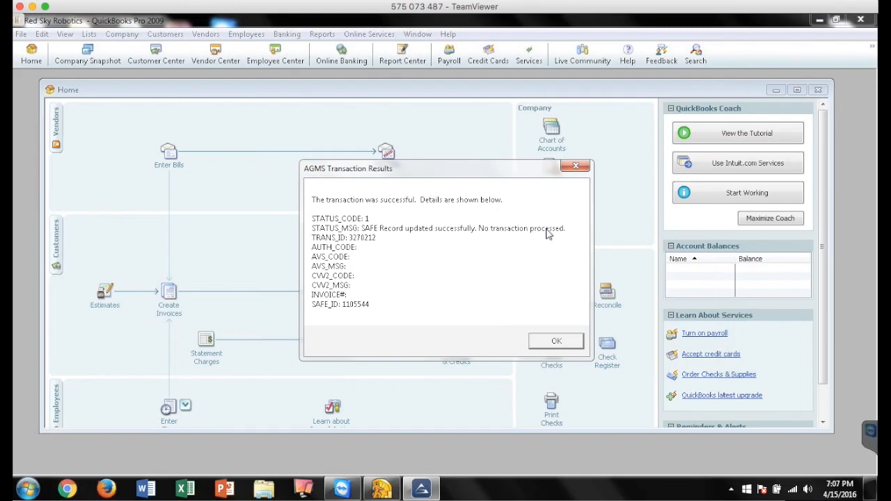
left_click(567, 344)
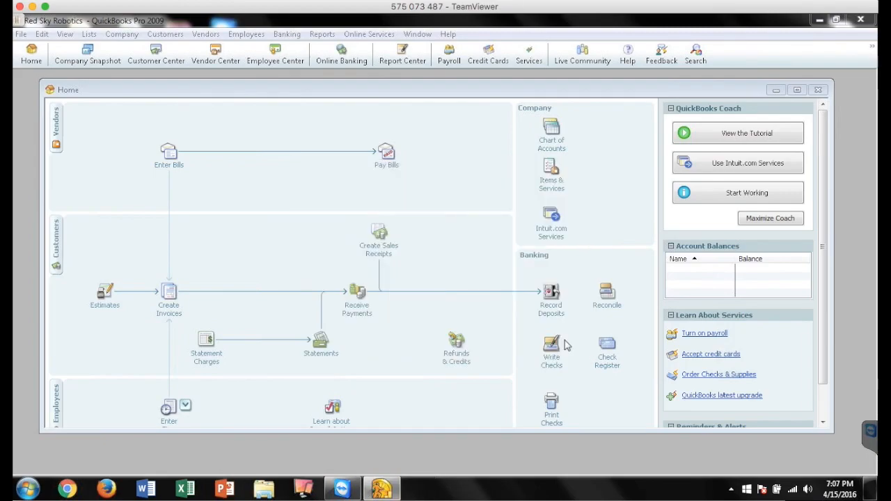